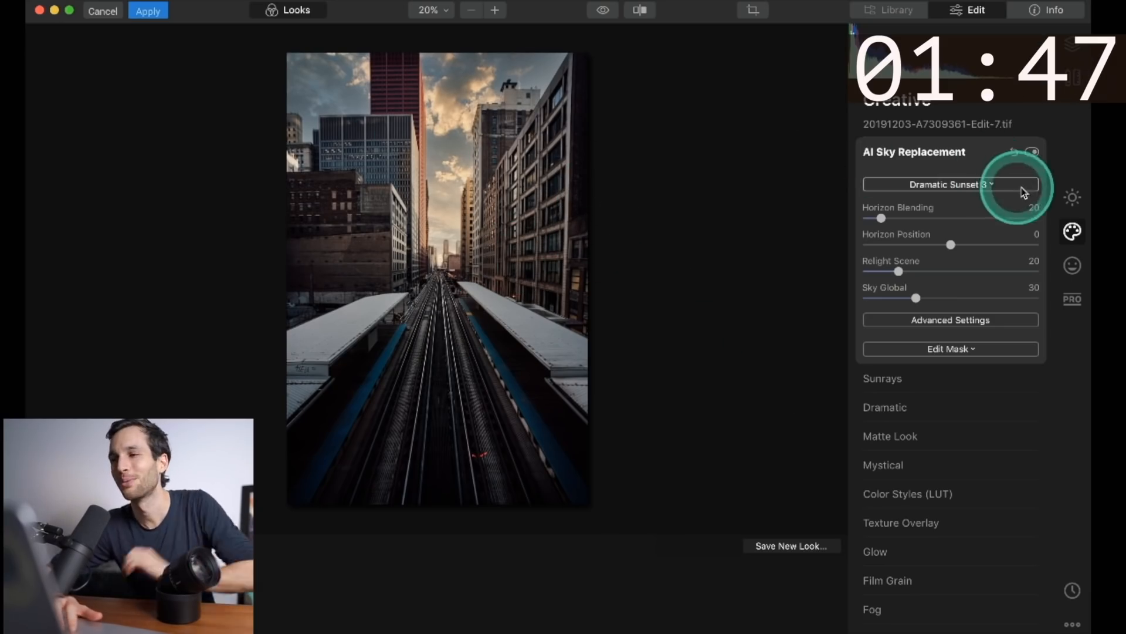
Compare the city railway photo with and without the AI Sky Replacement effect.
left_click(1020, 156)
left_click(1036, 155)
left_click(1034, 153)
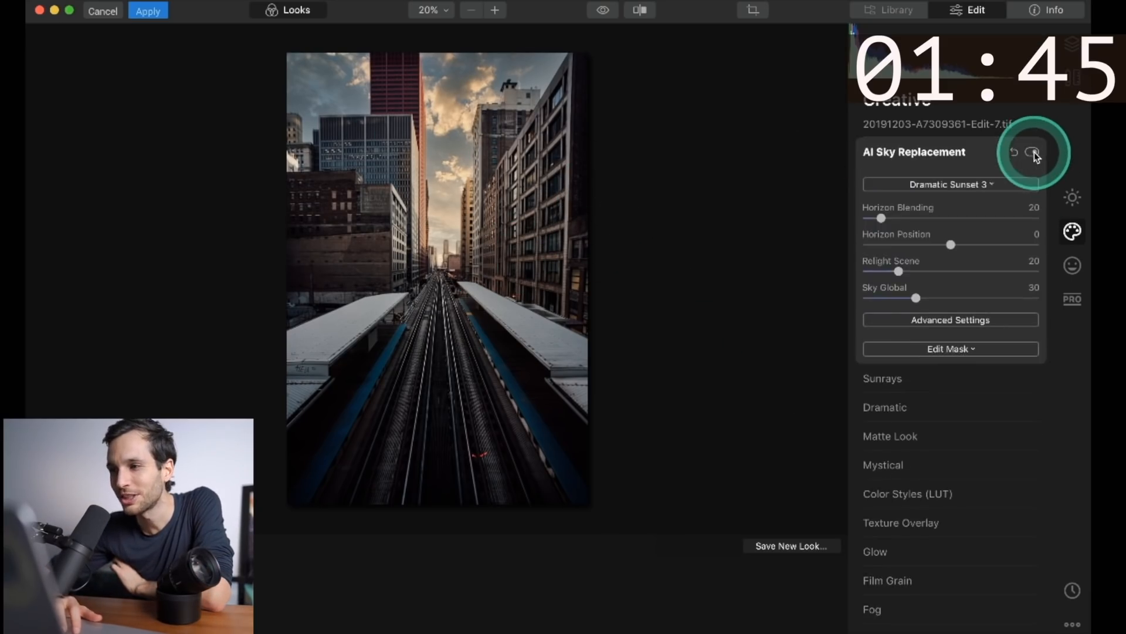
left_click(1033, 153)
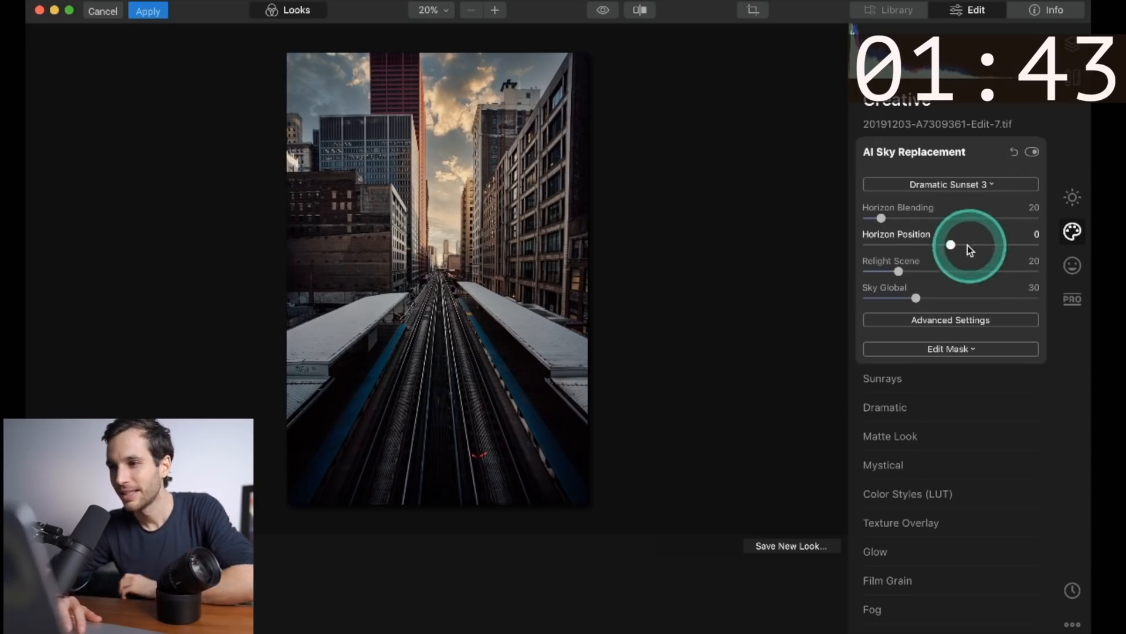
Adjust the replaced sky with Sky Temperature at -6 in the advanced settings and Relight Scene at 33.
left_click(958, 321)
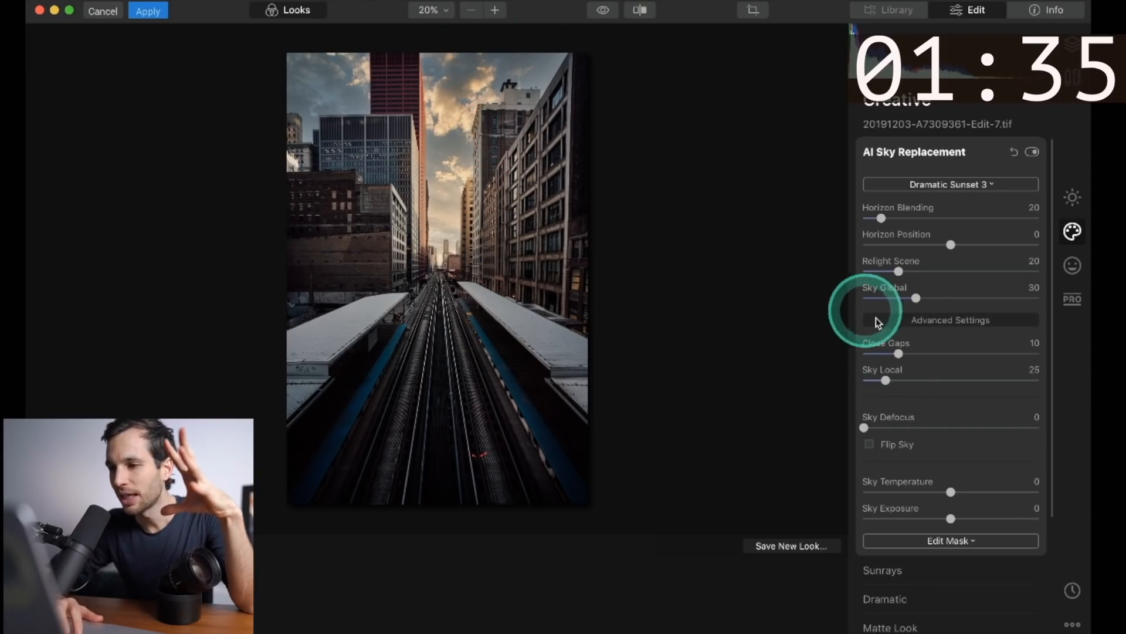
left_click_drag(951, 493, 960, 491)
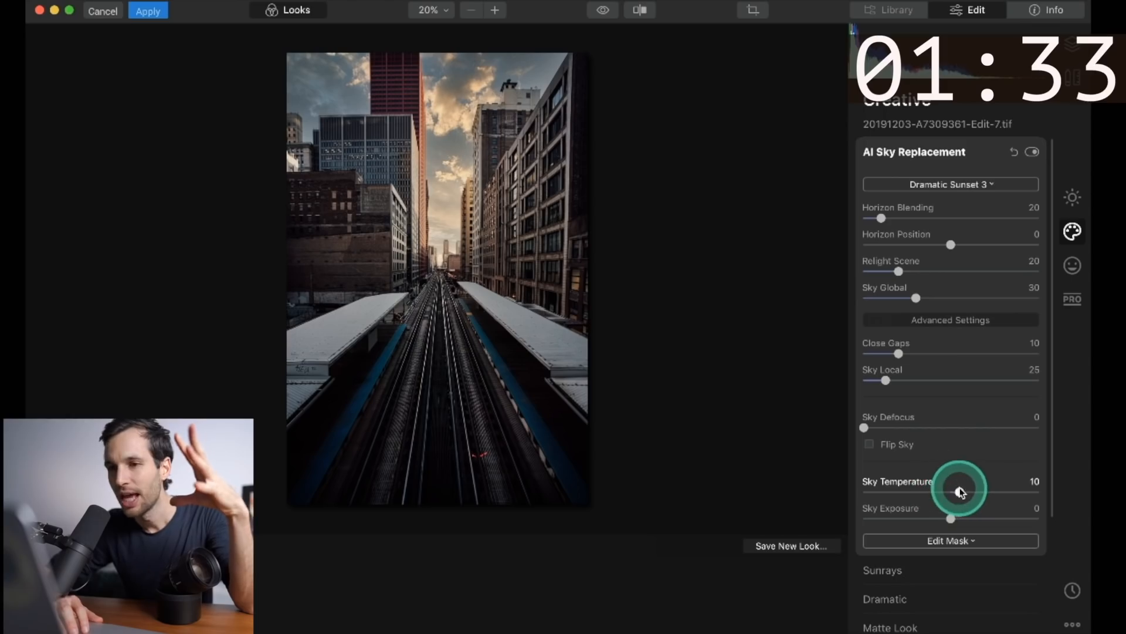
left_click(899, 271)
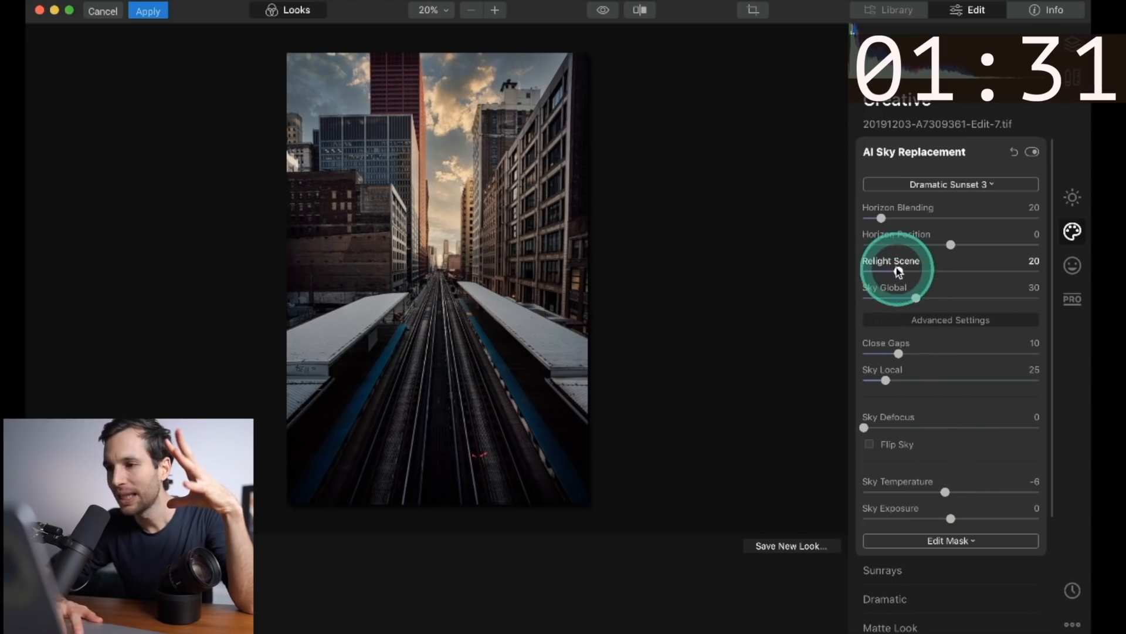
left_click_drag(900, 273, 920, 272)
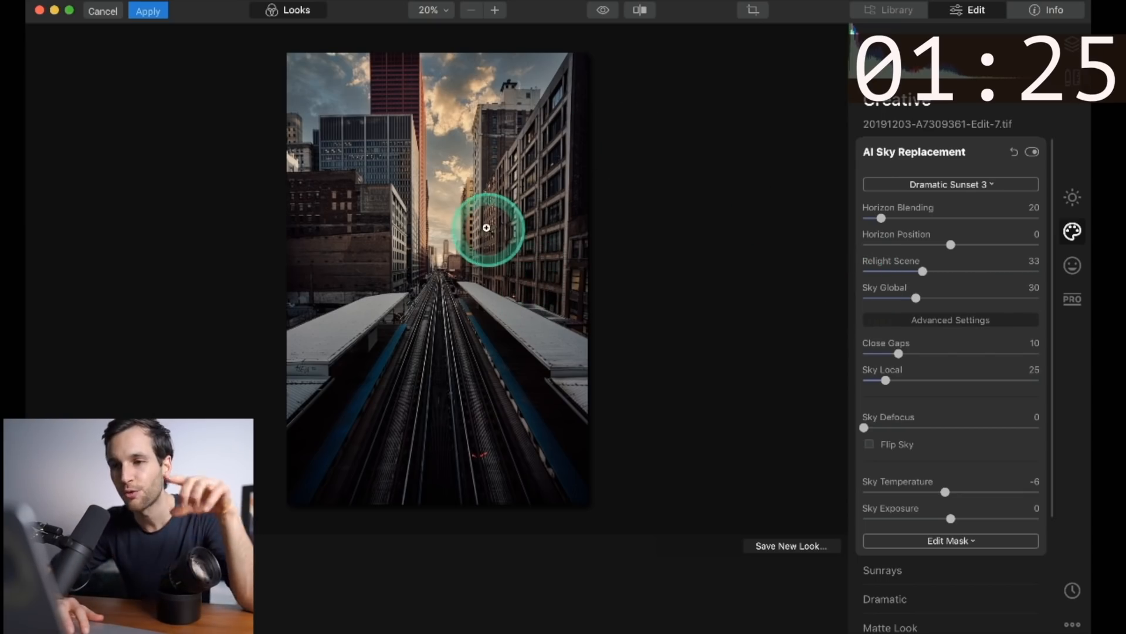
Add Sunrays with the sun center placed where the railway tracks meet the horizon and an Amount of 26.
left_click(883, 570)
left_click(712, 249)
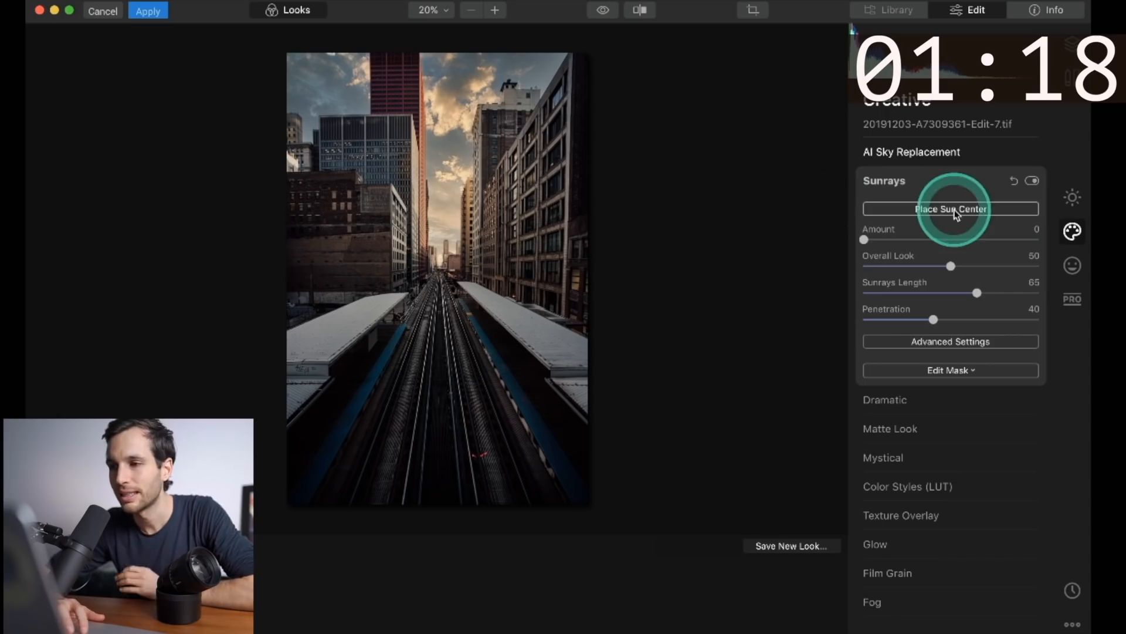
left_click(933, 209)
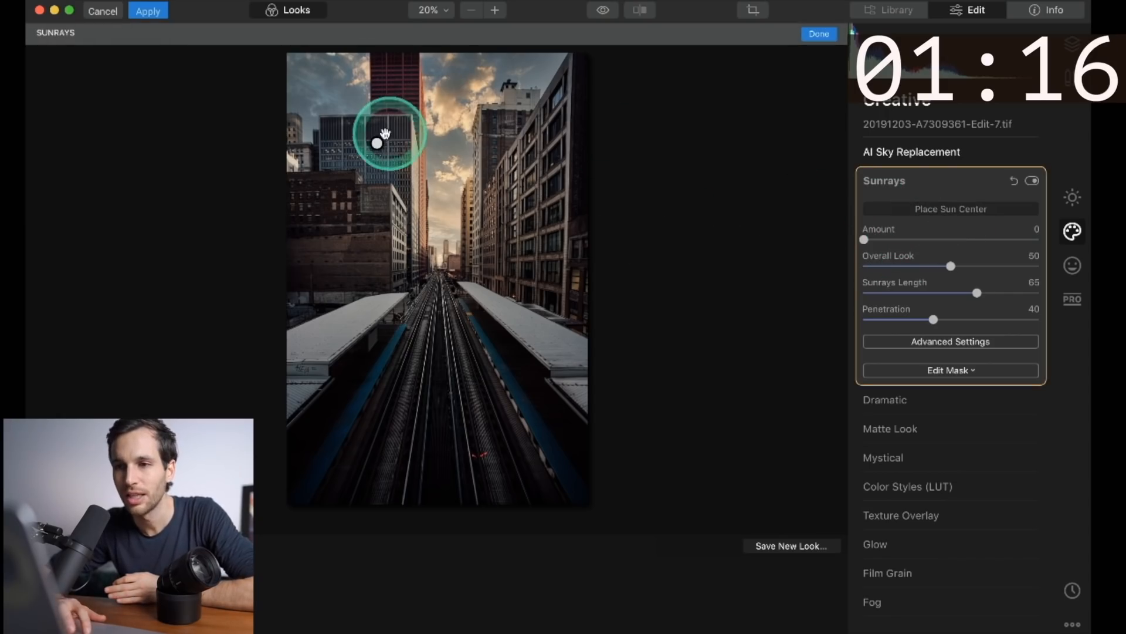
left_click_drag(377, 143, 440, 264)
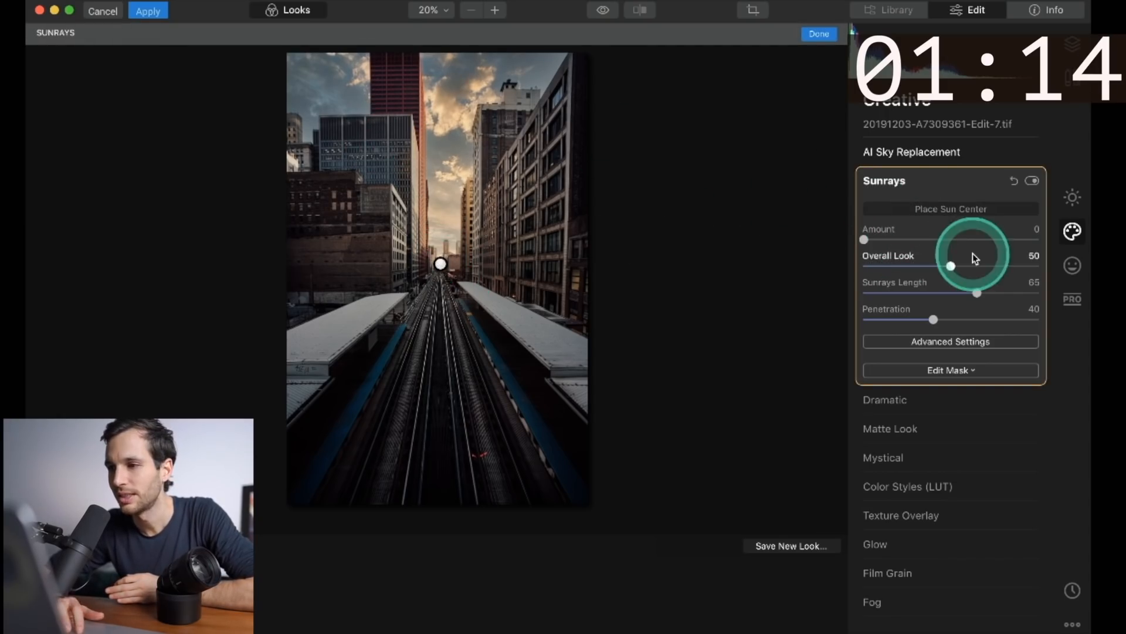
left_click_drag(865, 240, 898, 240)
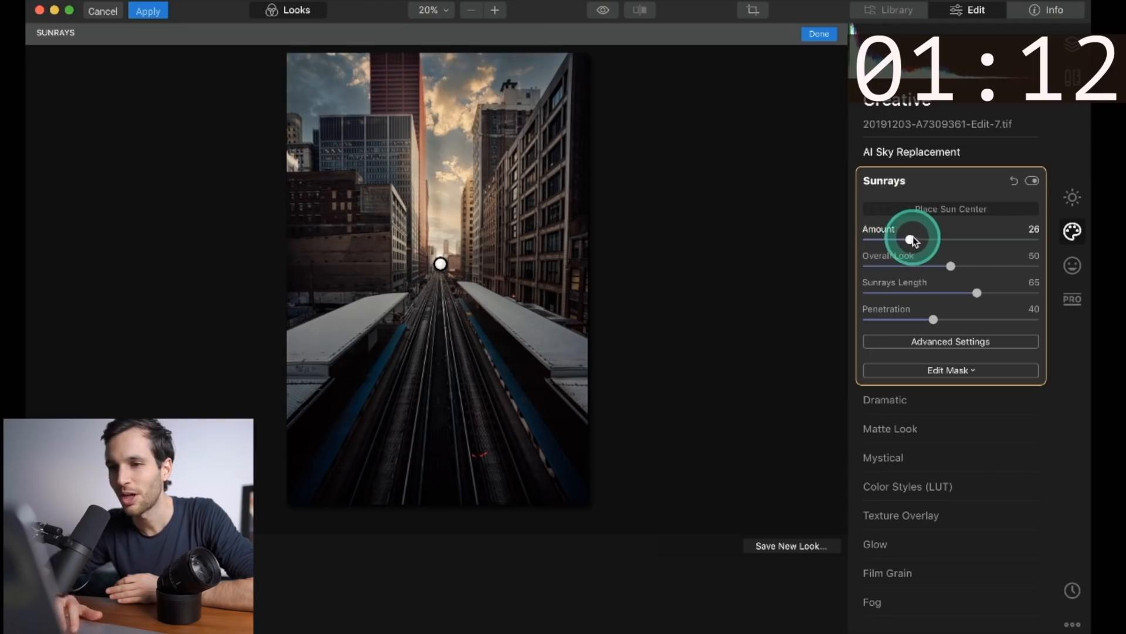
Set the Sunrays Penetration to 24 and fine-tune the sun center at the vanishing point of the tracks.
mouse_move(440, 263)
left_mouse_down()
mouse_move(440, 171)
mouse_move(425, 171)
mouse_move(437, 186)
mouse_move(417, 194)
mouse_move(460, 223)
left_mouse_up()
left_click_drag(927, 315, 905, 320)
left_click(531, 201)
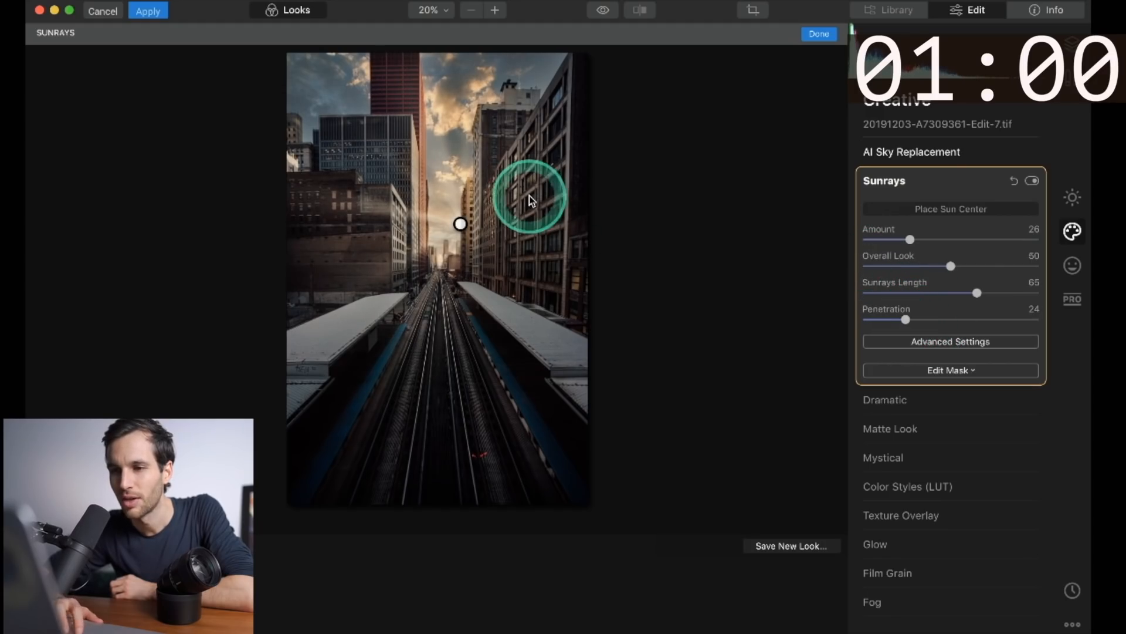
left_click_drag(460, 224, 441, 248)
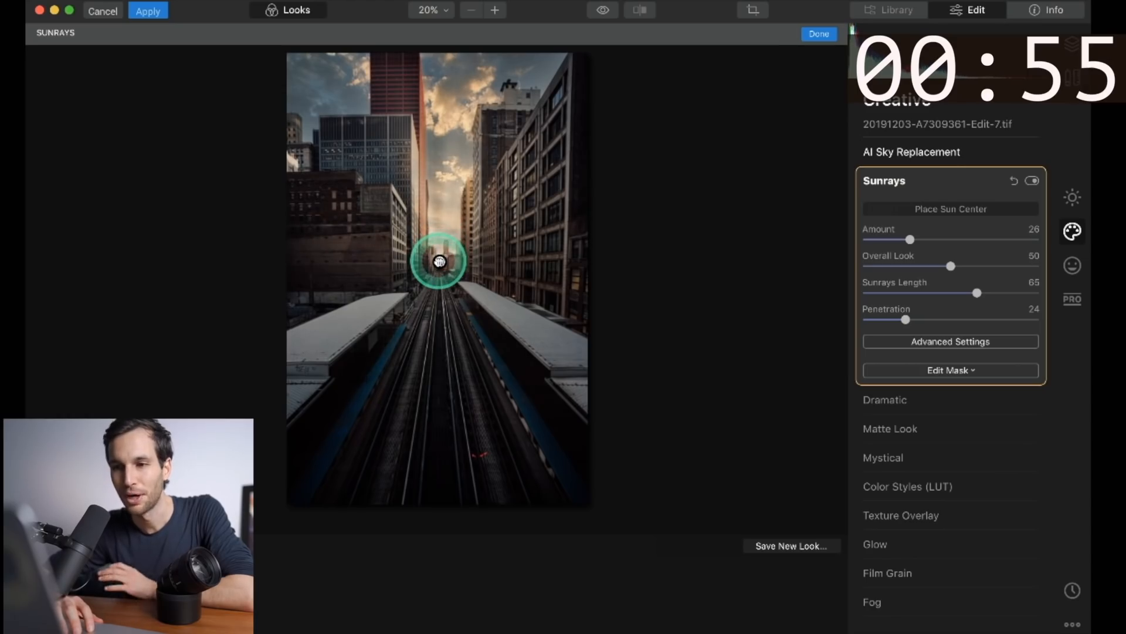
left_click_drag(438, 268, 439, 262)
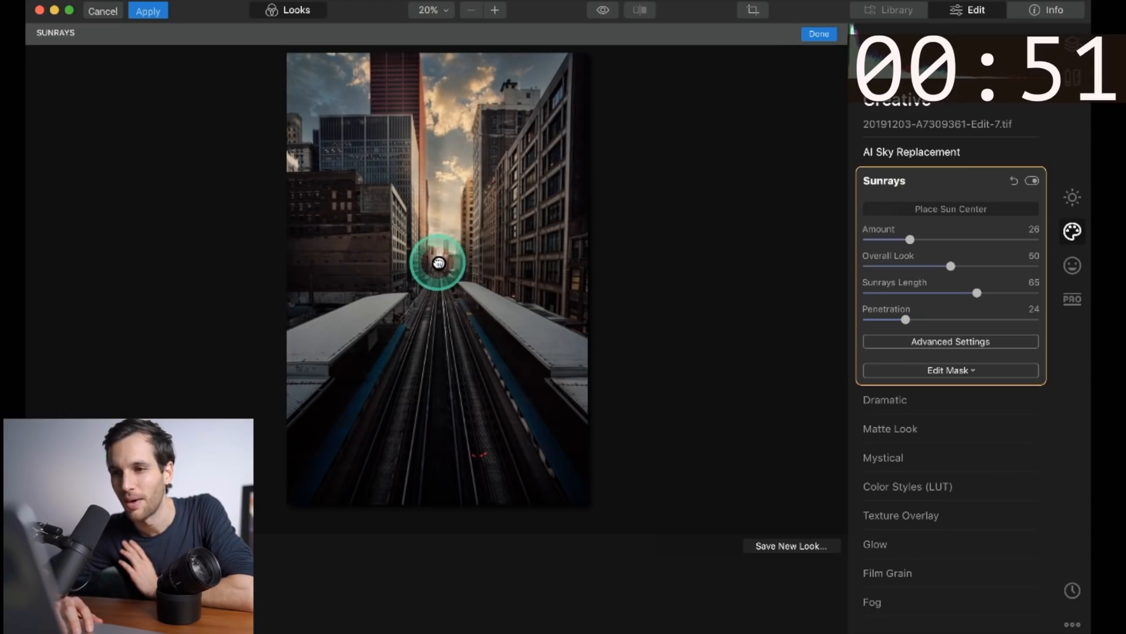
left_click_drag(439, 261, 439, 263)
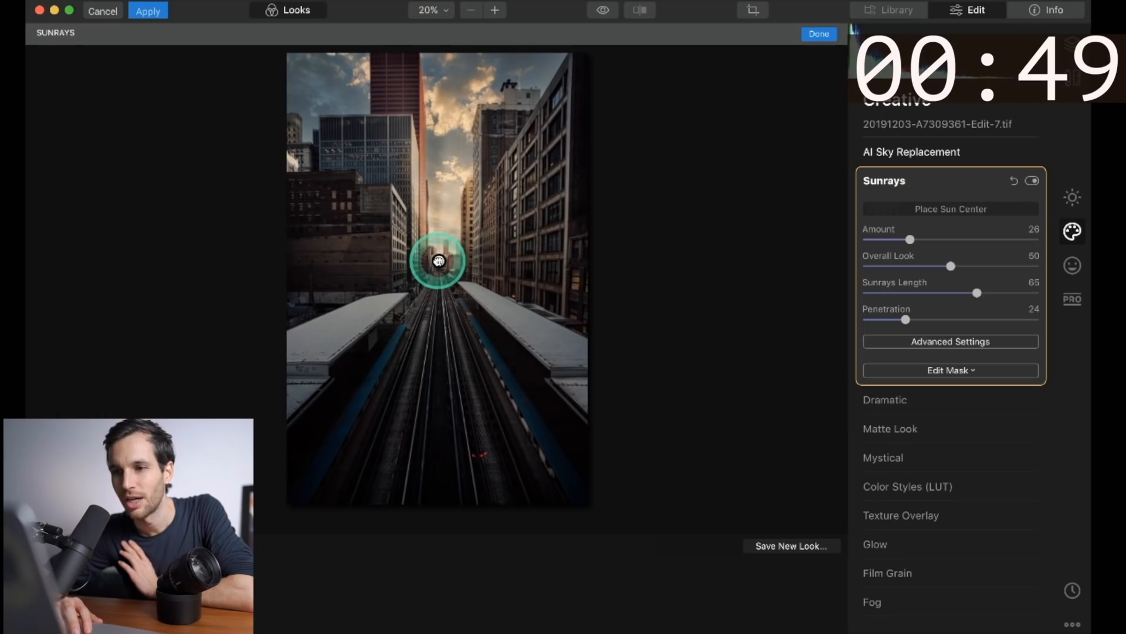
In the advanced Sunrays settings, set Sun Warmth to 54, Sun Glow Radius to 77, Sun Glow Amount to 71 and Sun Radius to 30.
left_click(945, 342)
left_click(928, 531)
left_click_drag(917, 524, 958, 517)
left_click_drag(985, 448, 999, 449)
left_click_drag(968, 475, 989, 475)
left_click(935, 422)
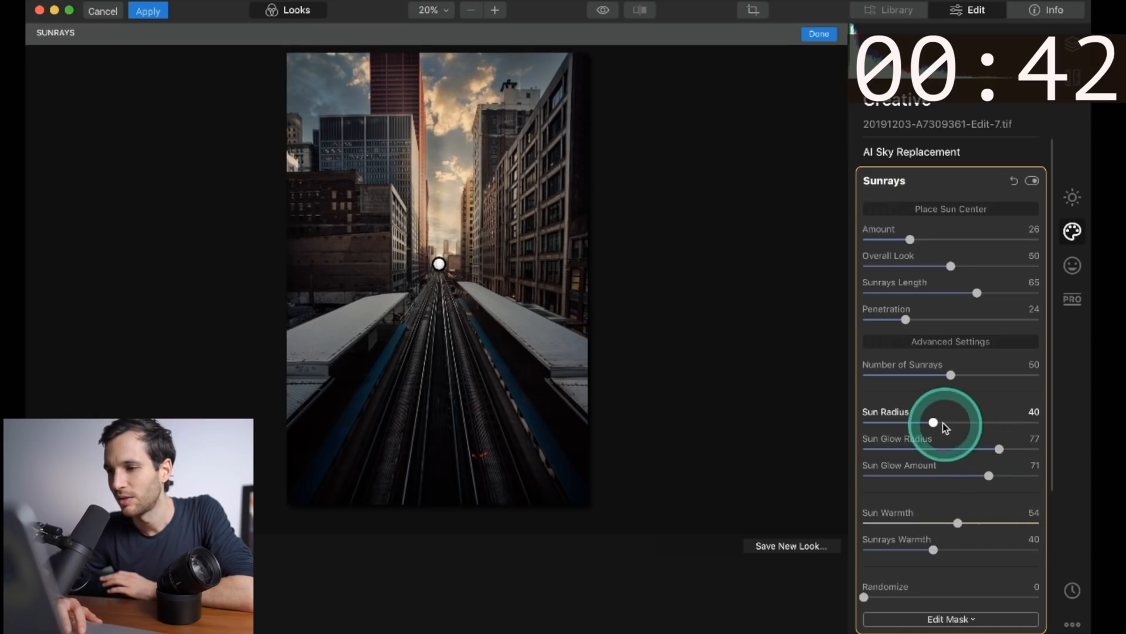
left_click_drag(937, 425, 933, 425)
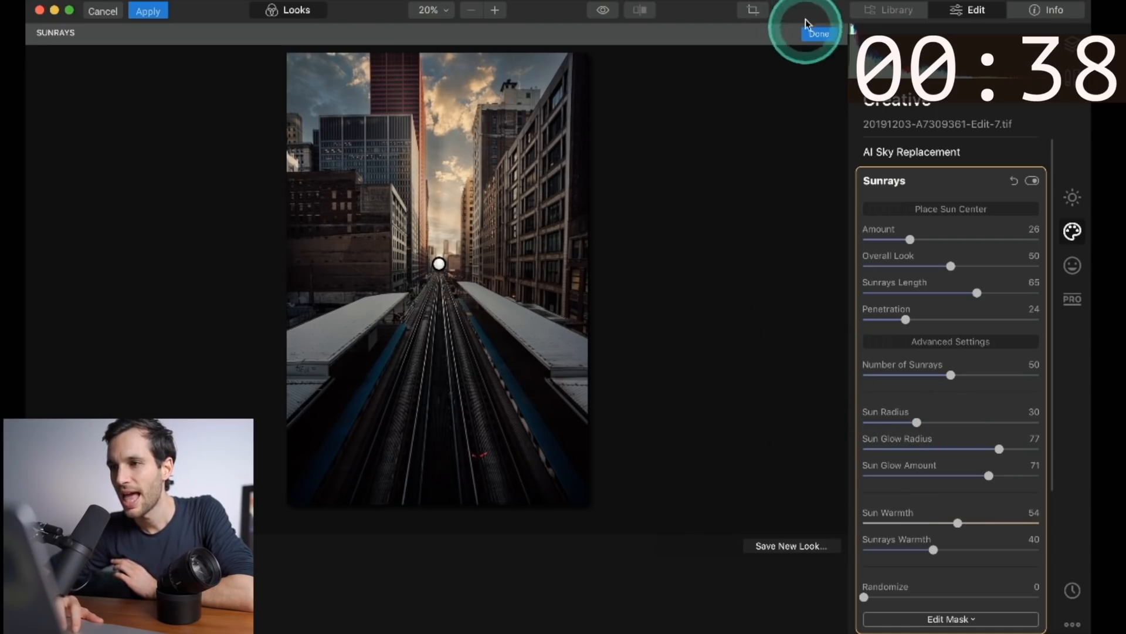
Reduce the Sunrays Amount to 14, finish the sun placement, and apply the edits to the city photo.
left_click_drag(910, 239, 886, 244)
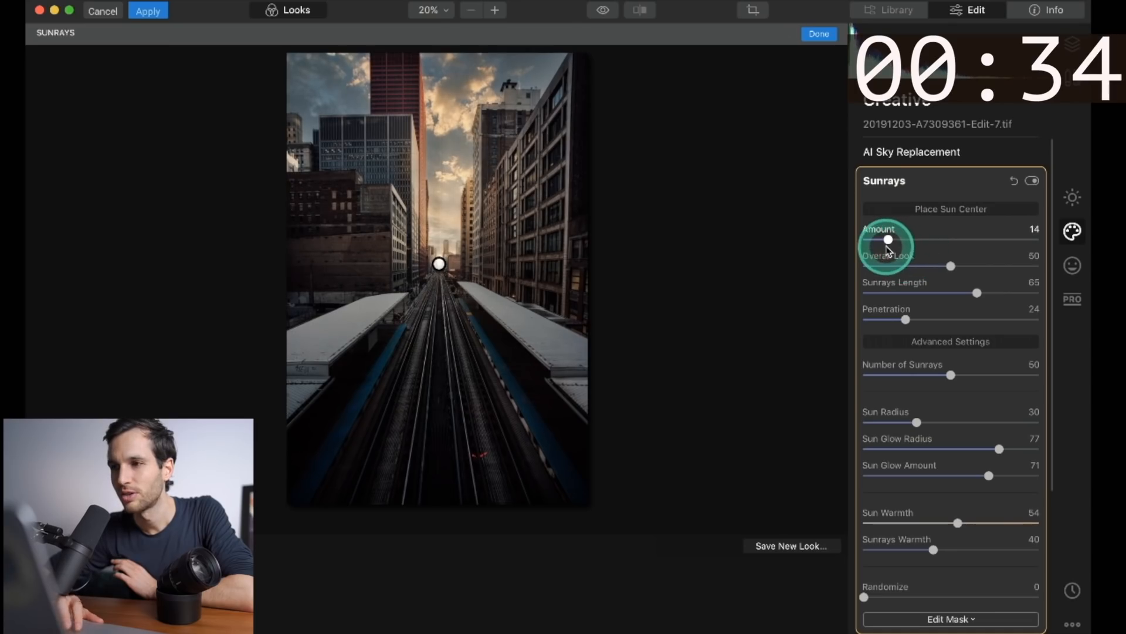
left_click(821, 35)
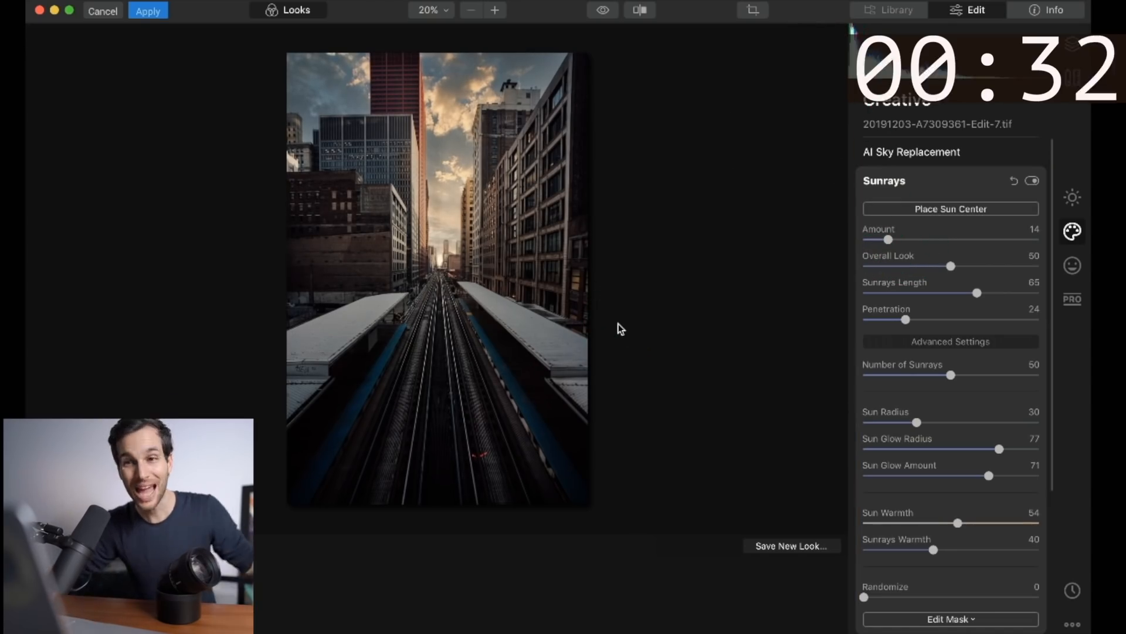
key("backslash")
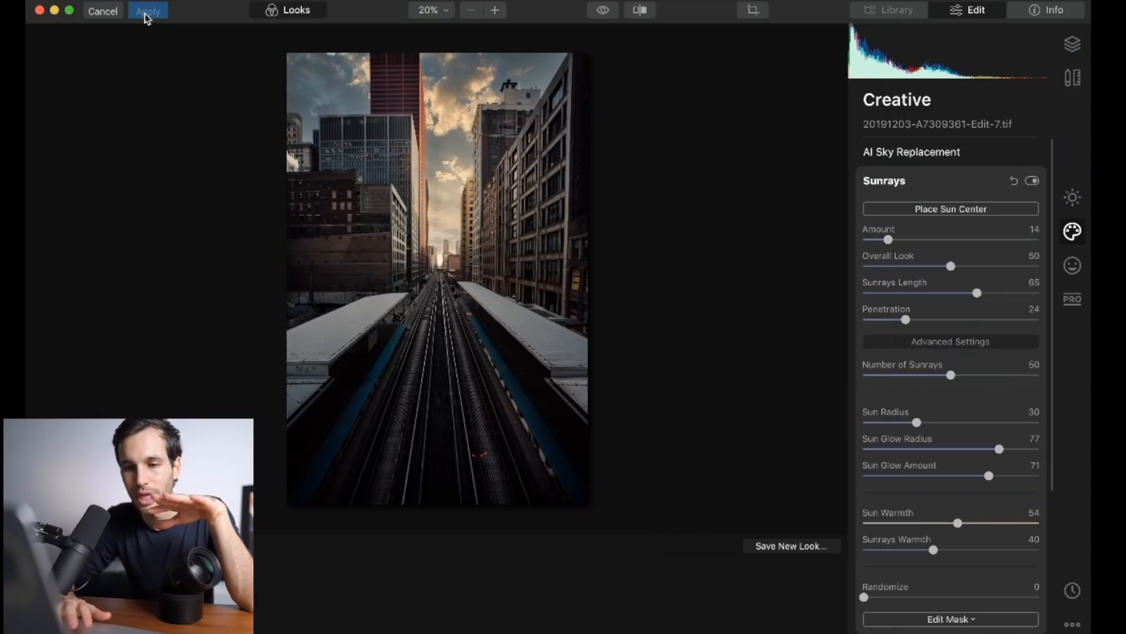
left_click(144, 13)
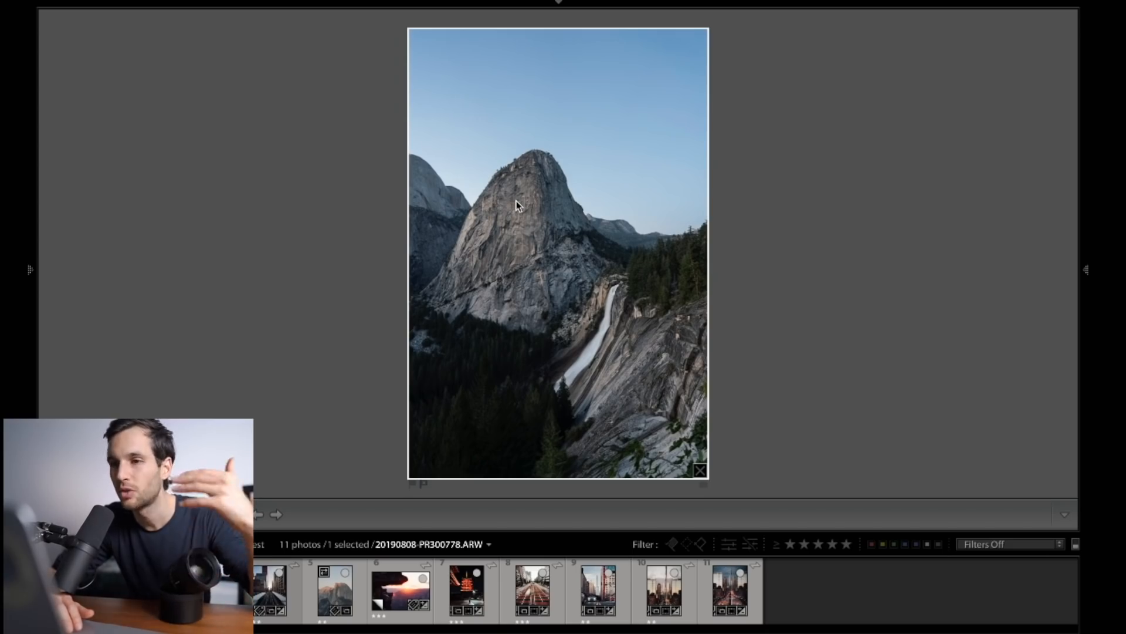
Send the mountain waterfall photo 20190808-PR300778.ARW from Lightroom Classic to Luminar 4 for editing.
left_click(516, 200)
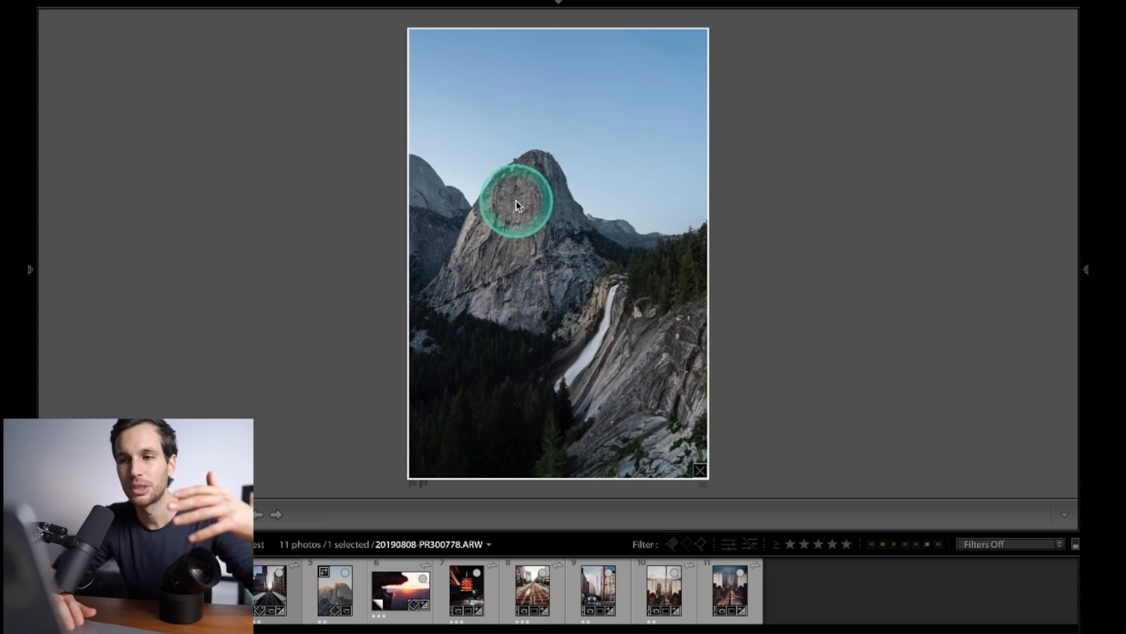
right_click(516, 201)
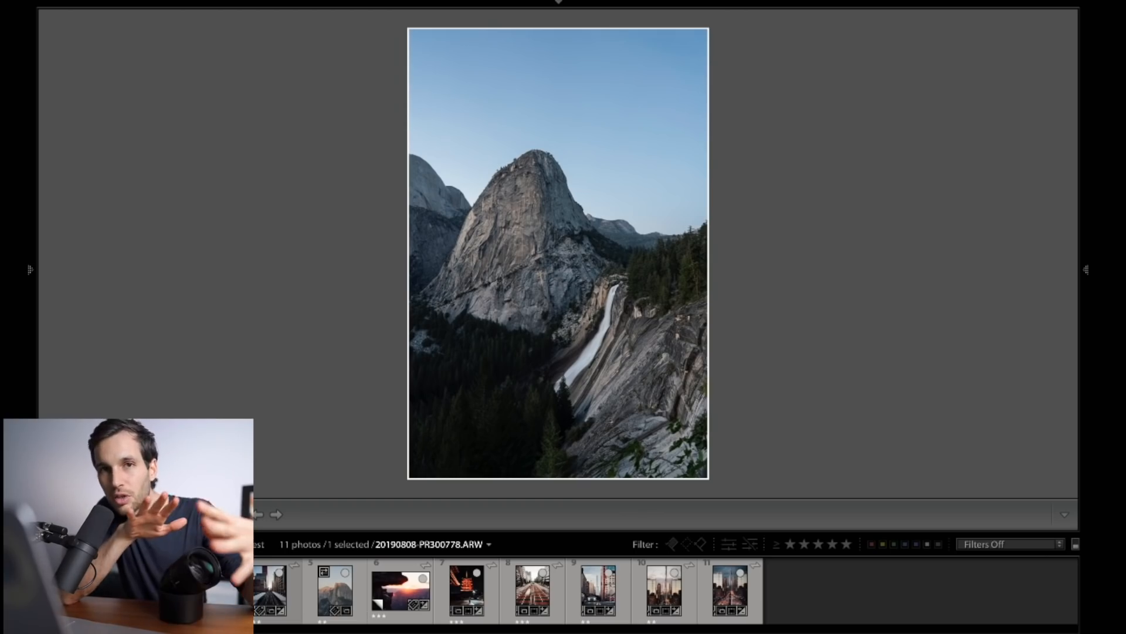
Switch to the standalone Luminar 4 library and look through the Favorites photos.
key("super+Tab")
key("super+Tab")
key("super+Tab")
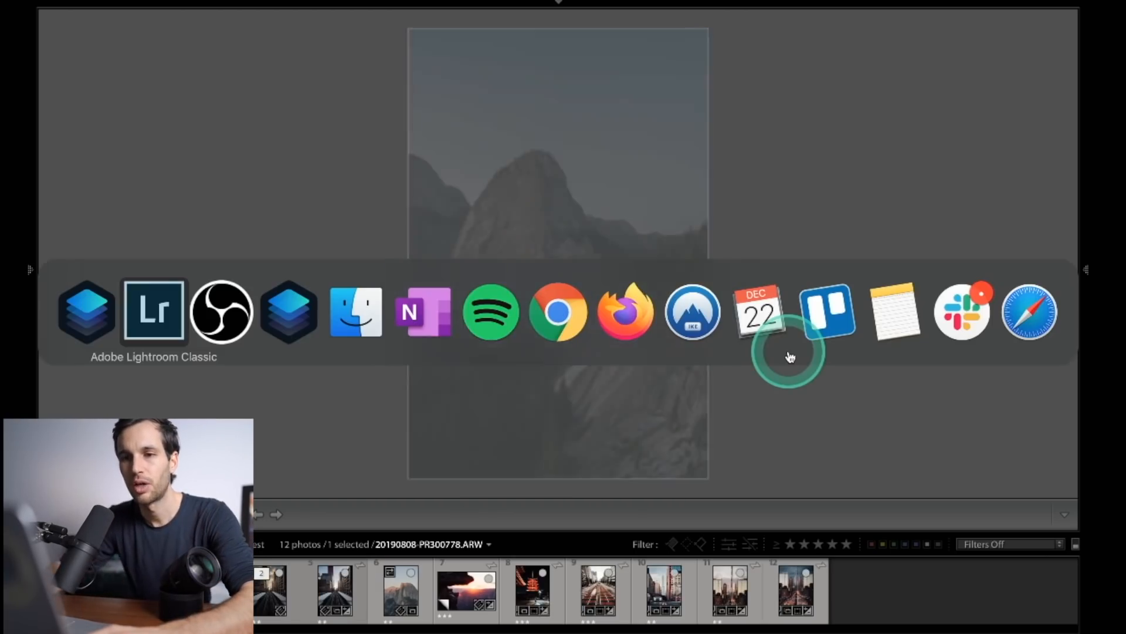
scroll(562, 420, "down", 3)
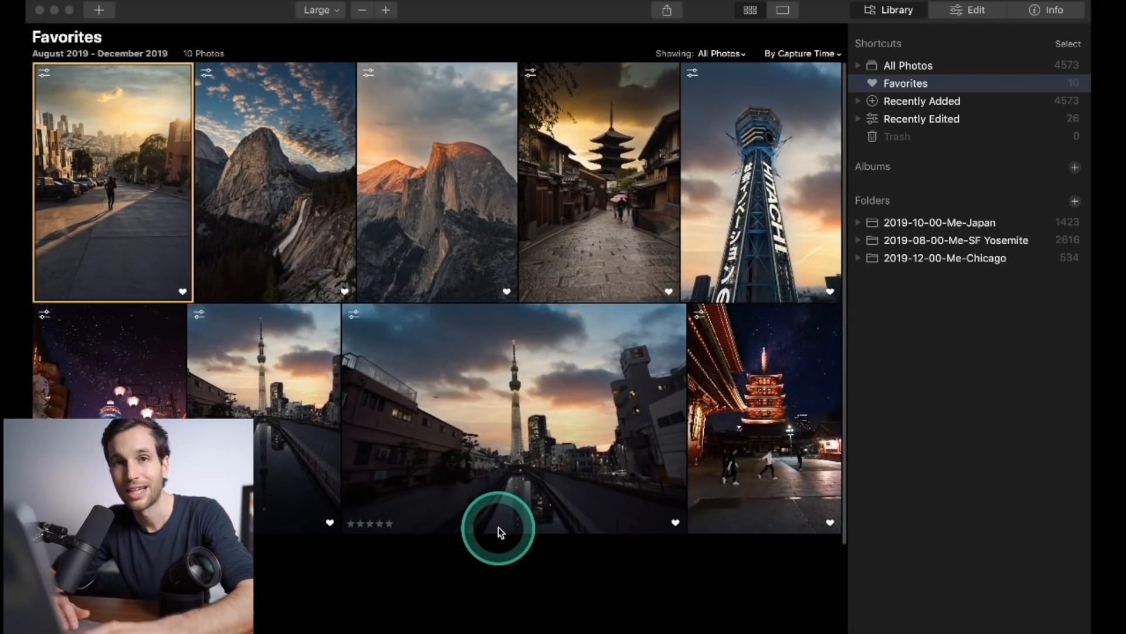
Switch to the web browser and look through the Luminar 4 product page, from AI Sky Replacement down to the inspiration videos.
key("super+Tab")
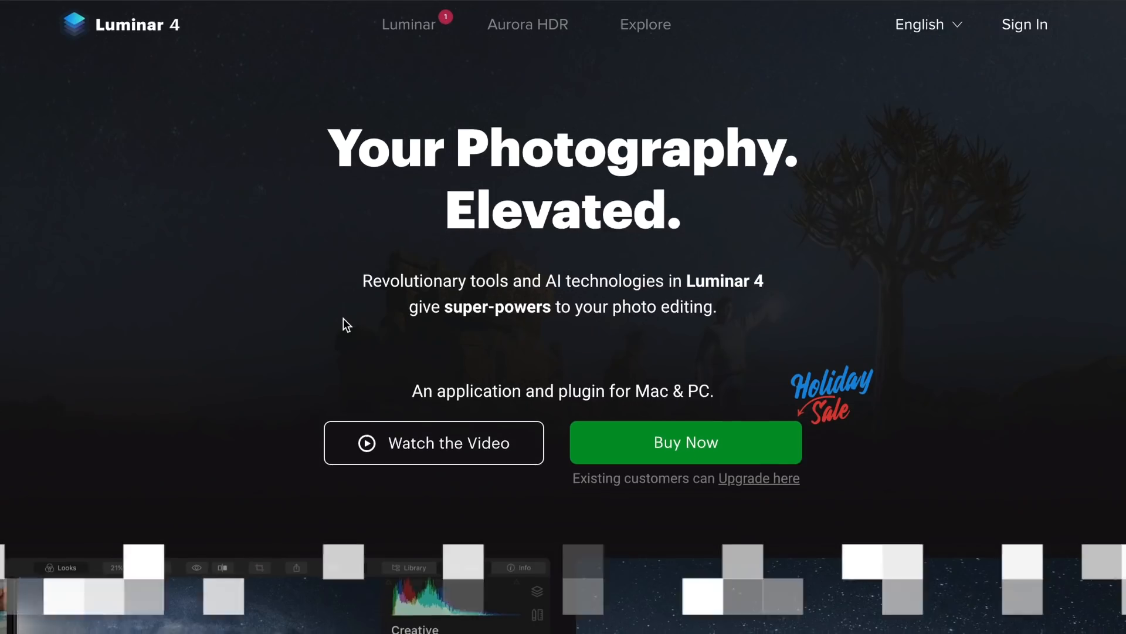
scroll(344, 320, "down", 10)
scroll(343, 319, "down", 15)
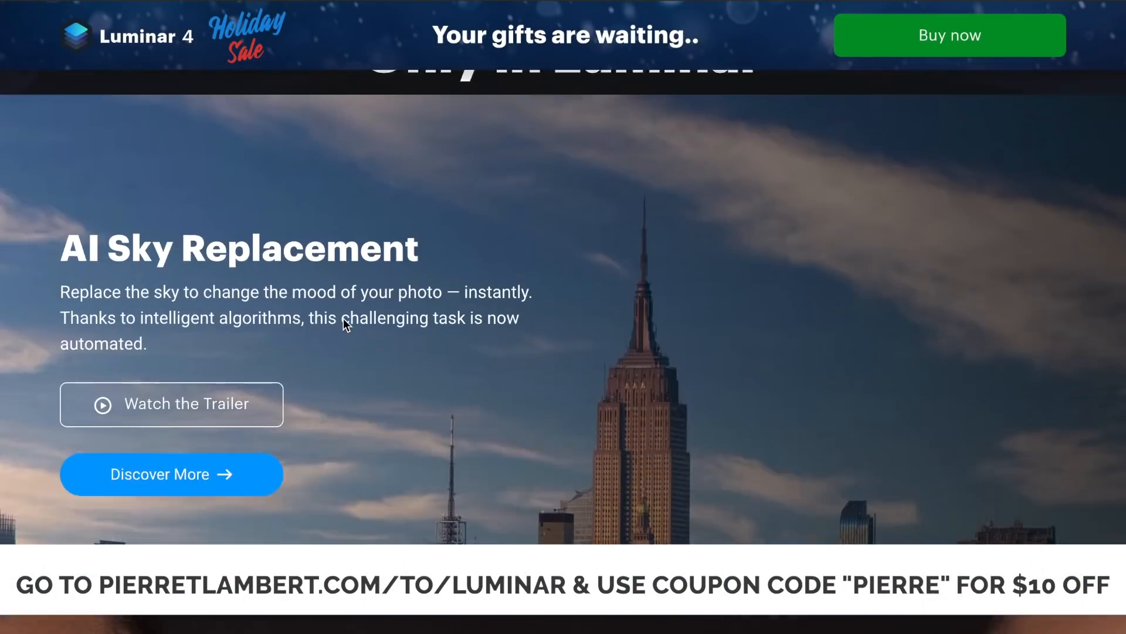
scroll(345, 322, "down", 15)
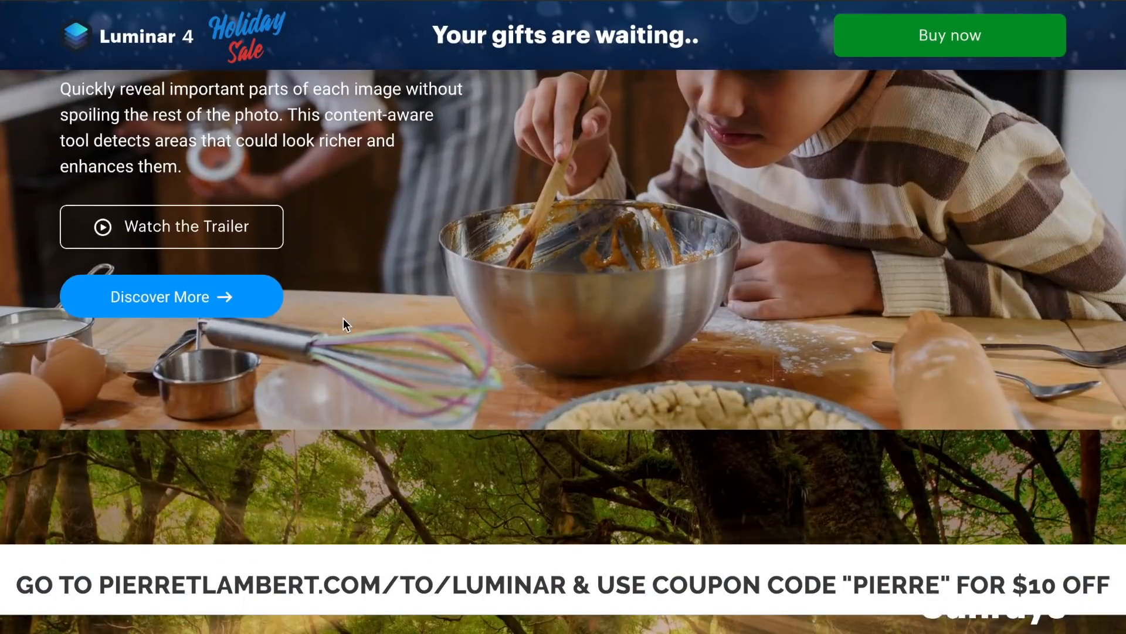
scroll(344, 318, "down", 15)
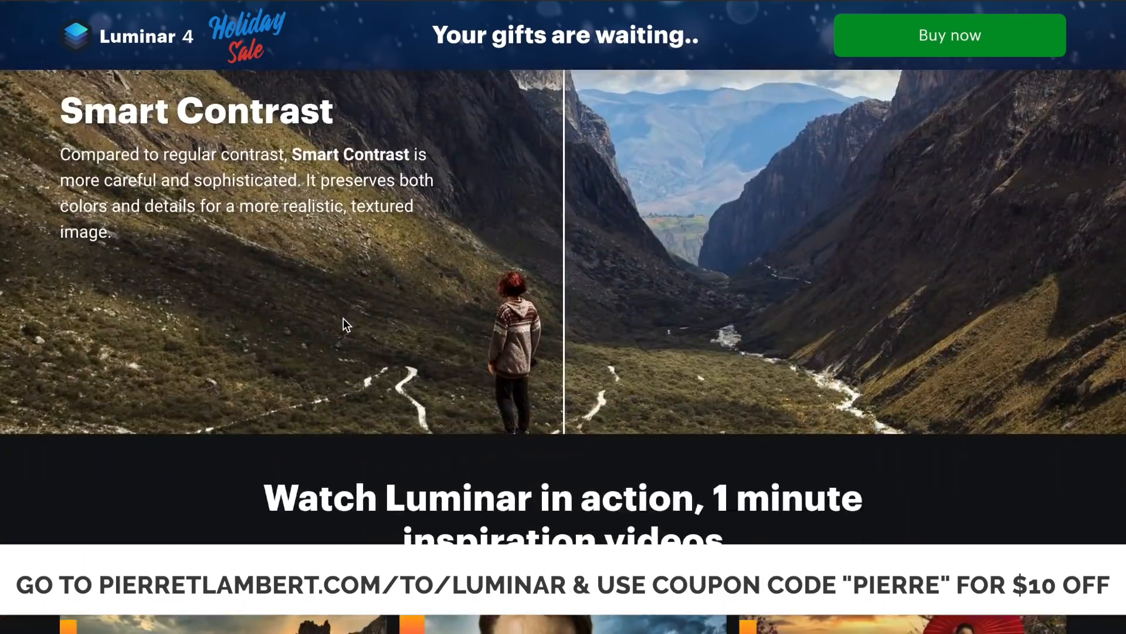
scroll(343, 318, "down", 8)
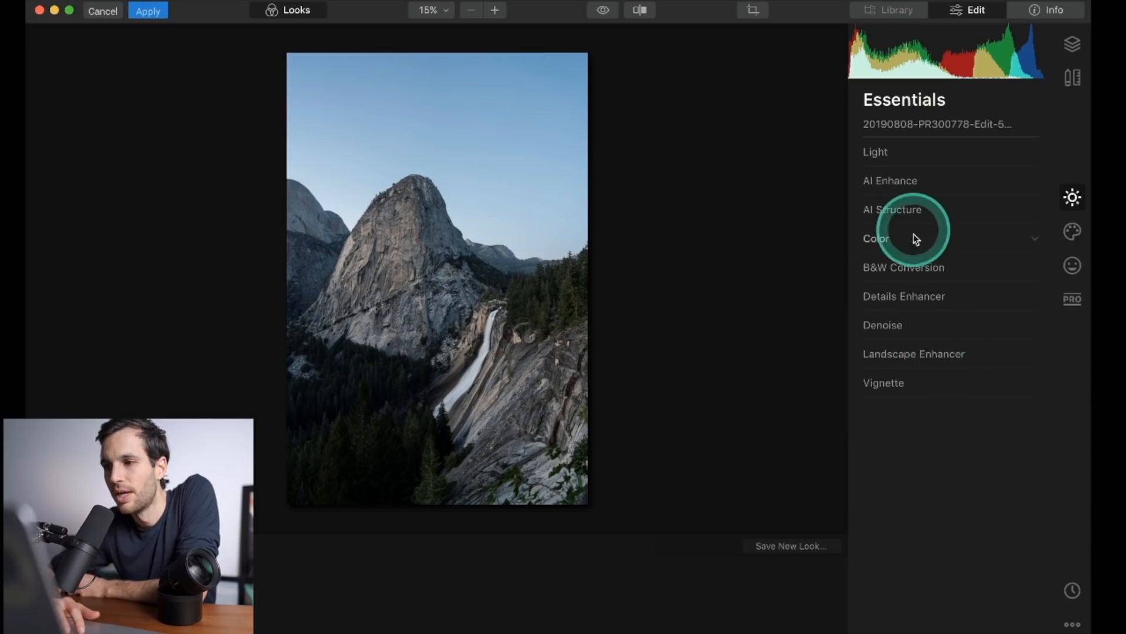
Enhance the mountain photo with AI Accent raised above 35 and a small amount of AI Sky Enhancer.
left_click(911, 183)
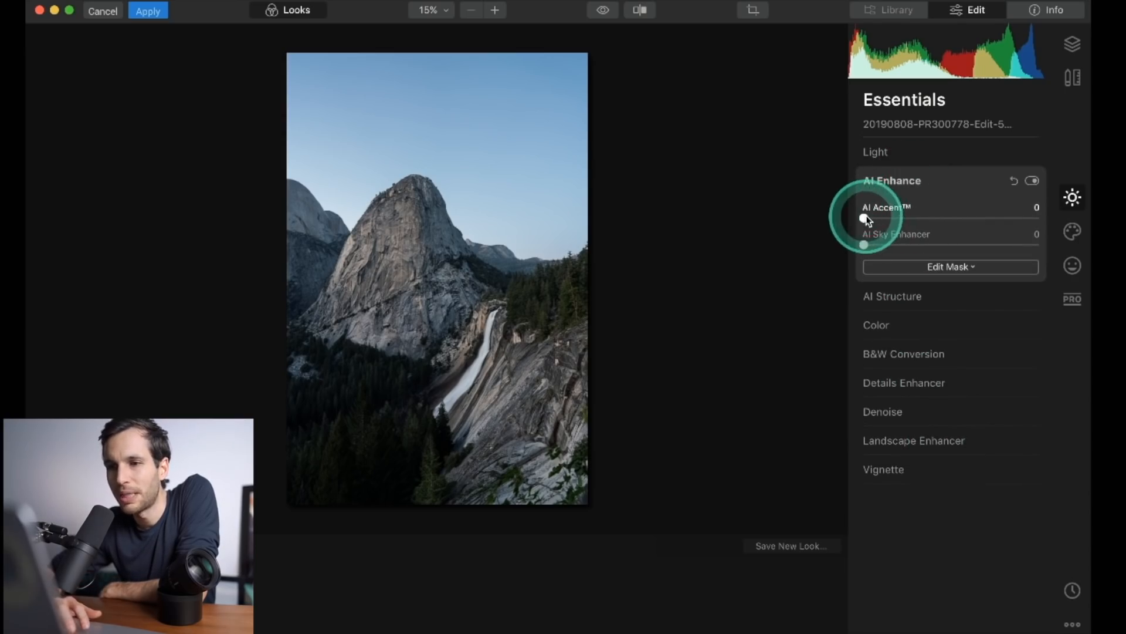
left_click_drag(892, 213, 927, 216)
left_click(865, 246)
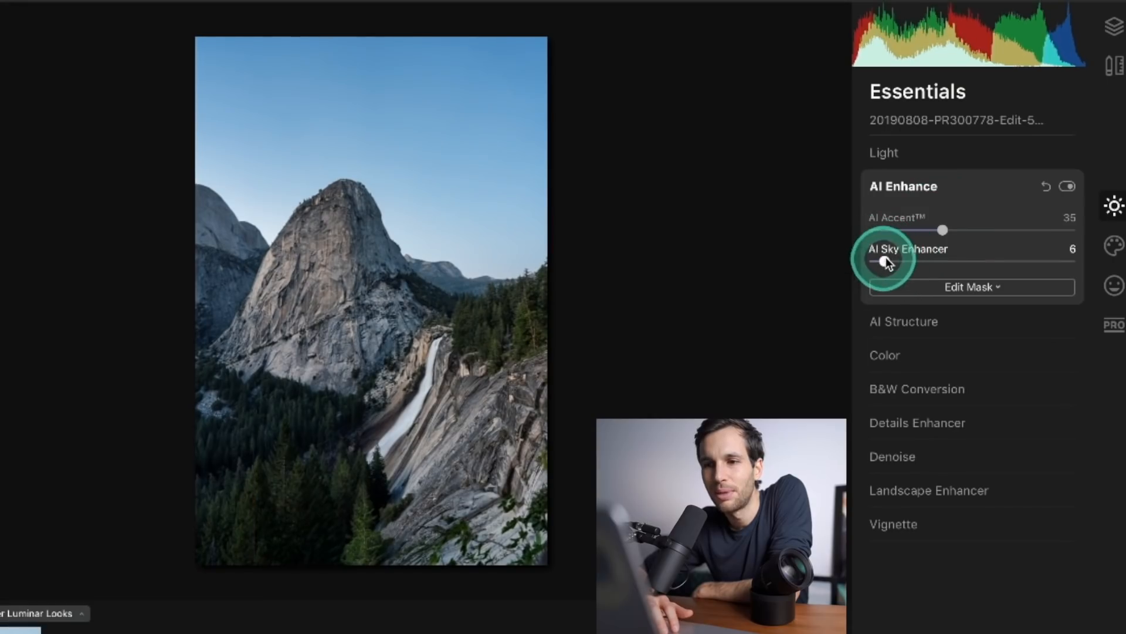
left_click_drag(884, 262, 889, 262)
left_click_drag(942, 230, 962, 241)
Set the AI Structure Amount to 14 and Boost to 10, and compare the mountain photo with its original.
left_click(939, 323)
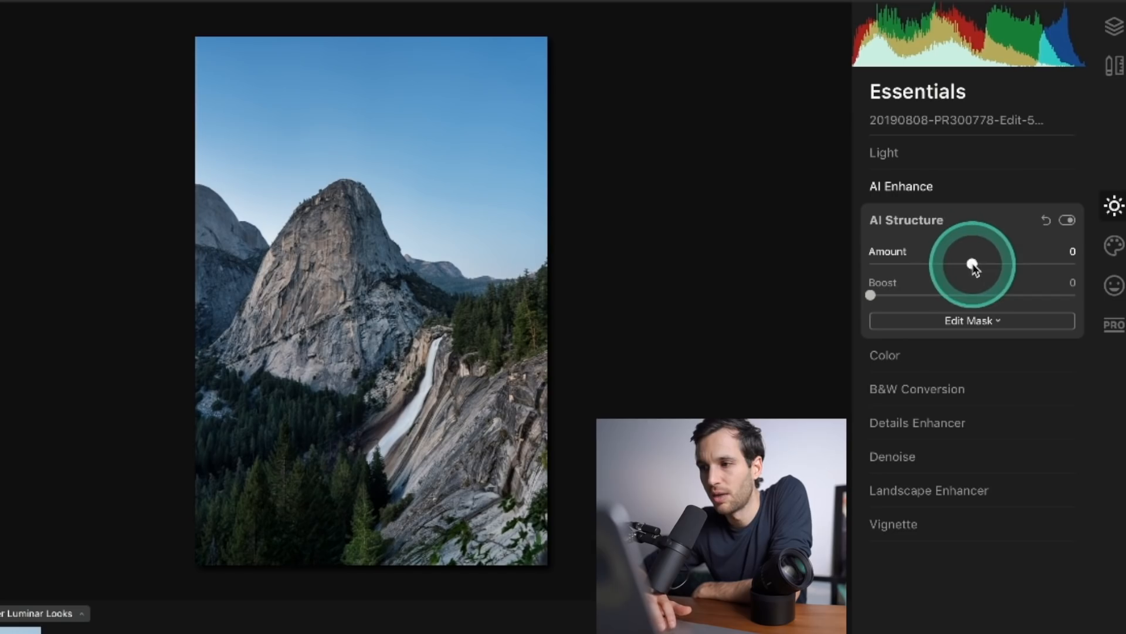
left_click_drag(1017, 258, 990, 265)
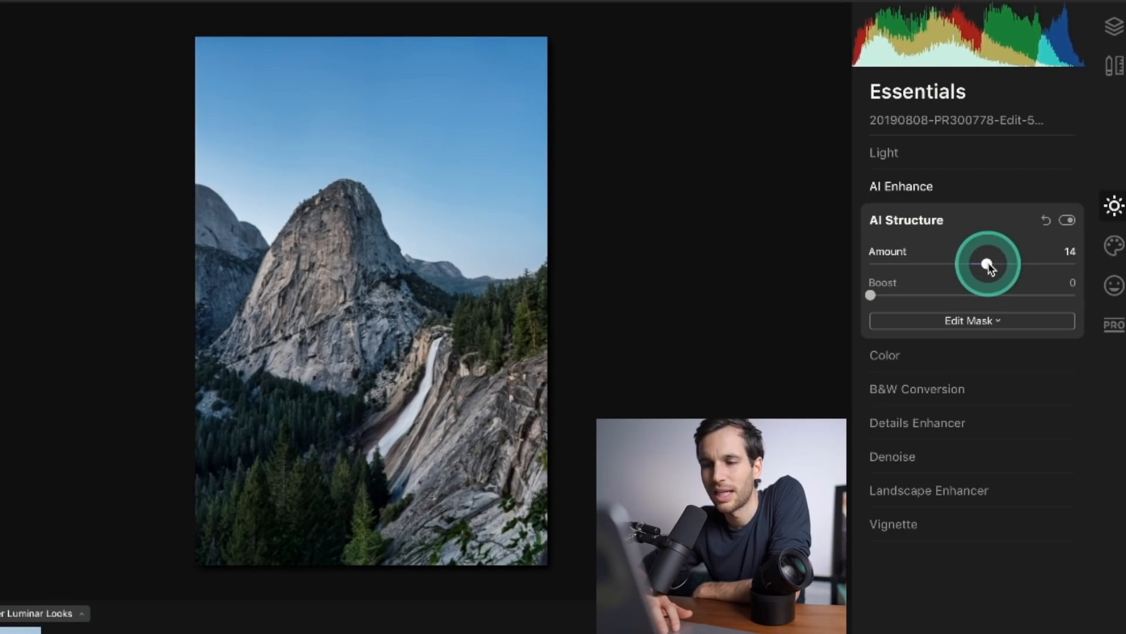
left_click(895, 295)
left_click_drag(871, 295, 891, 295)
key("backslash")
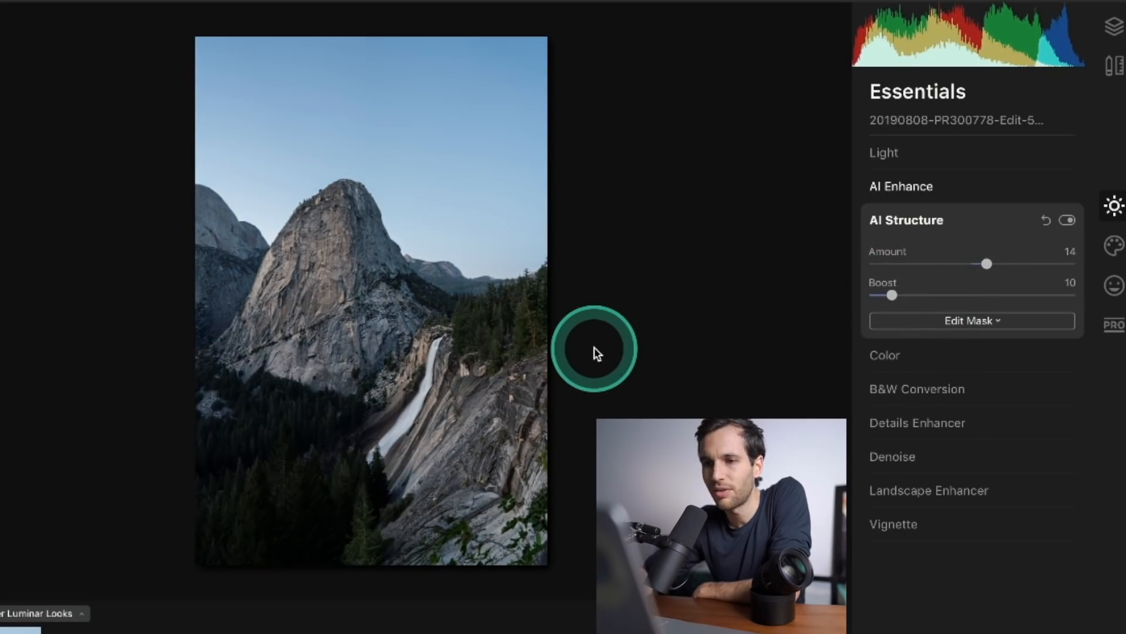
key("backslash")
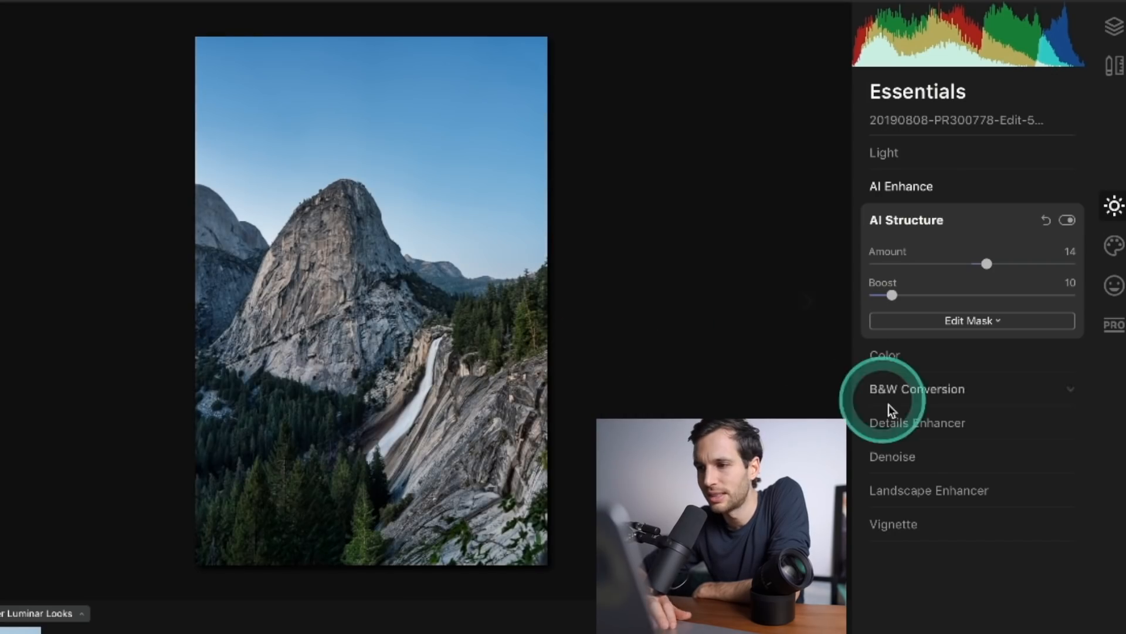
Lower the mountain photo's overall color Saturation to -18 and show the advanced per-color settings.
left_click(930, 356)
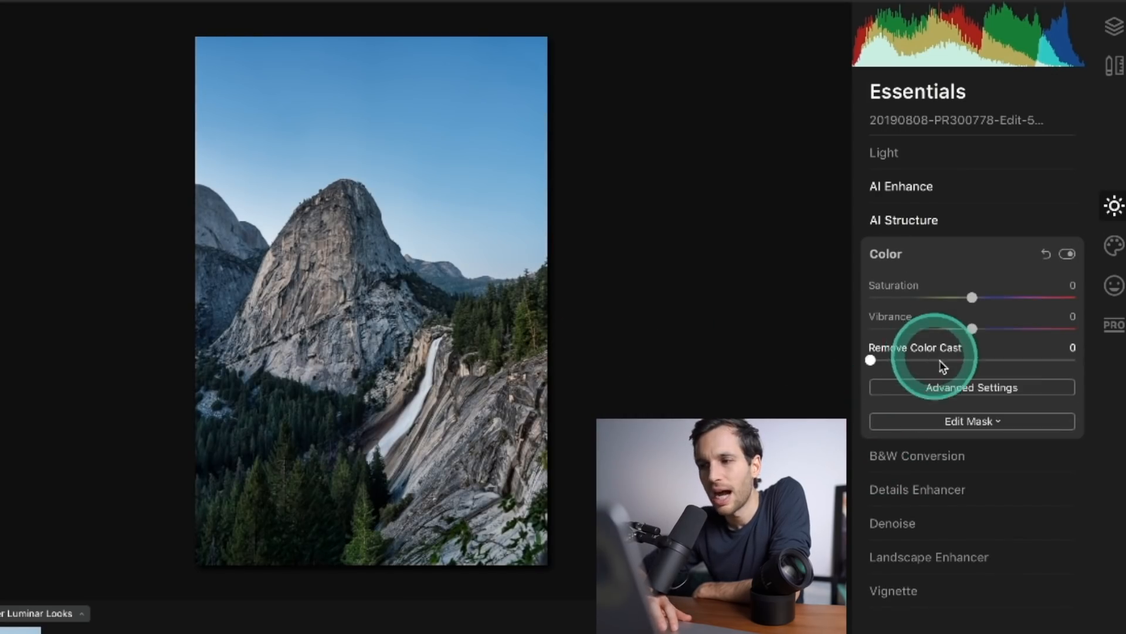
left_click(963, 390)
left_click_drag(972, 297, 953, 297)
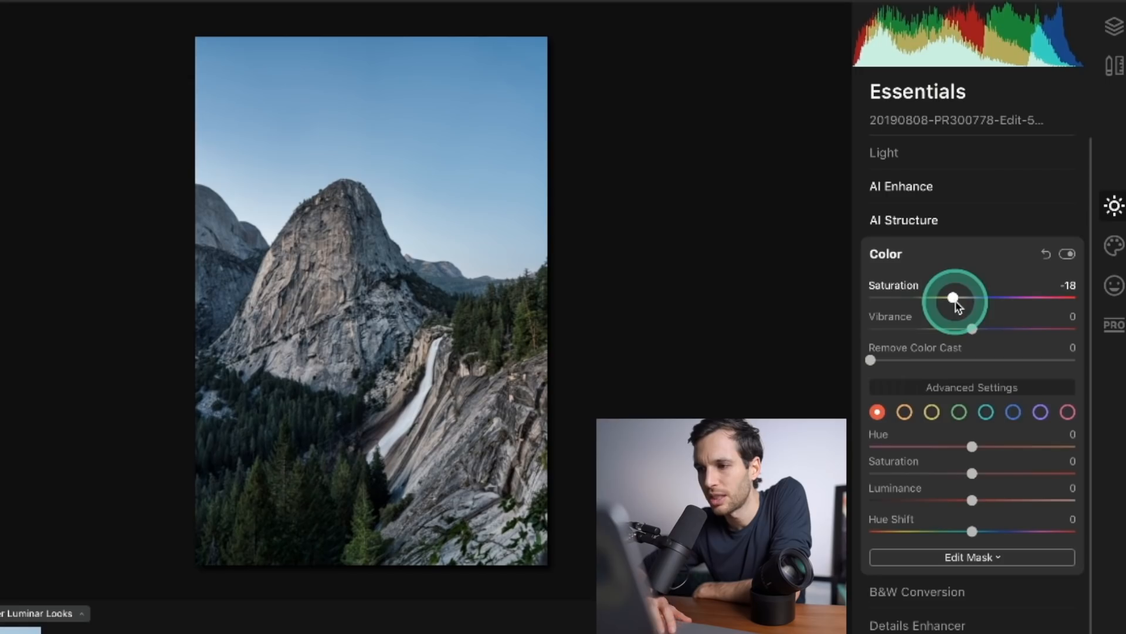
Tone down the greens in the advanced color settings with Saturation at -23 and Luminance at -15.
left_click(959, 412)
left_click(947, 475)
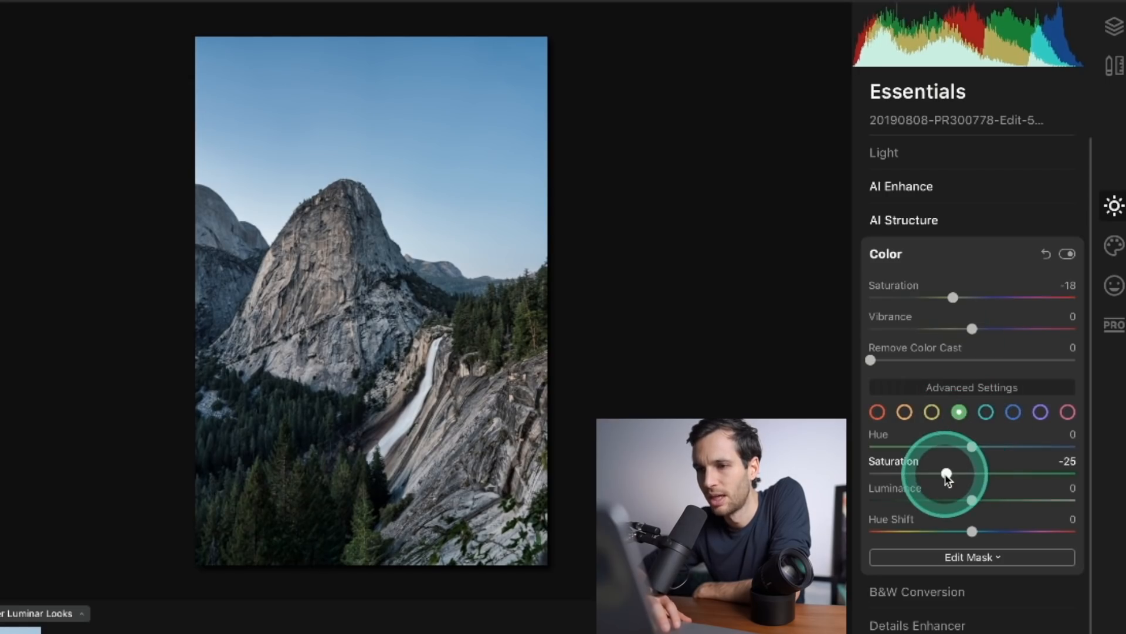
double_click(947, 473)
left_click(948, 473)
left_click_drag(945, 503, 956, 497)
scroll(886, 375, "down", 2)
scroll(899, 387, "up", 2)
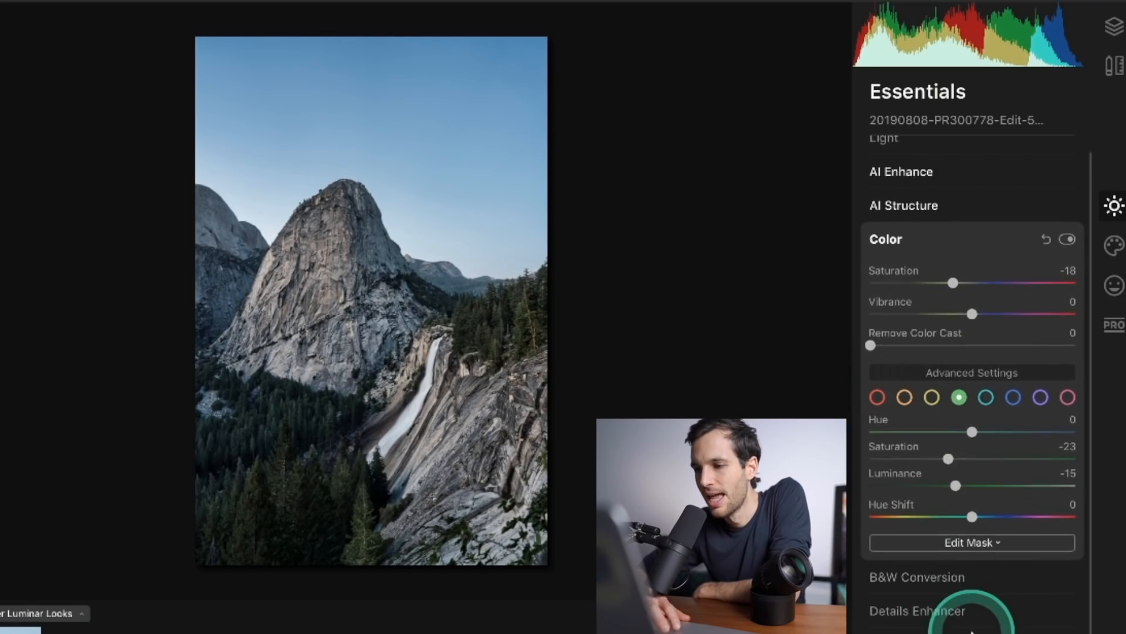
Set Dehaze to 11 and Golden Hour to 31 in the Landscape Enhancer, and try out the Foliage Enhancer.
left_click(972, 632)
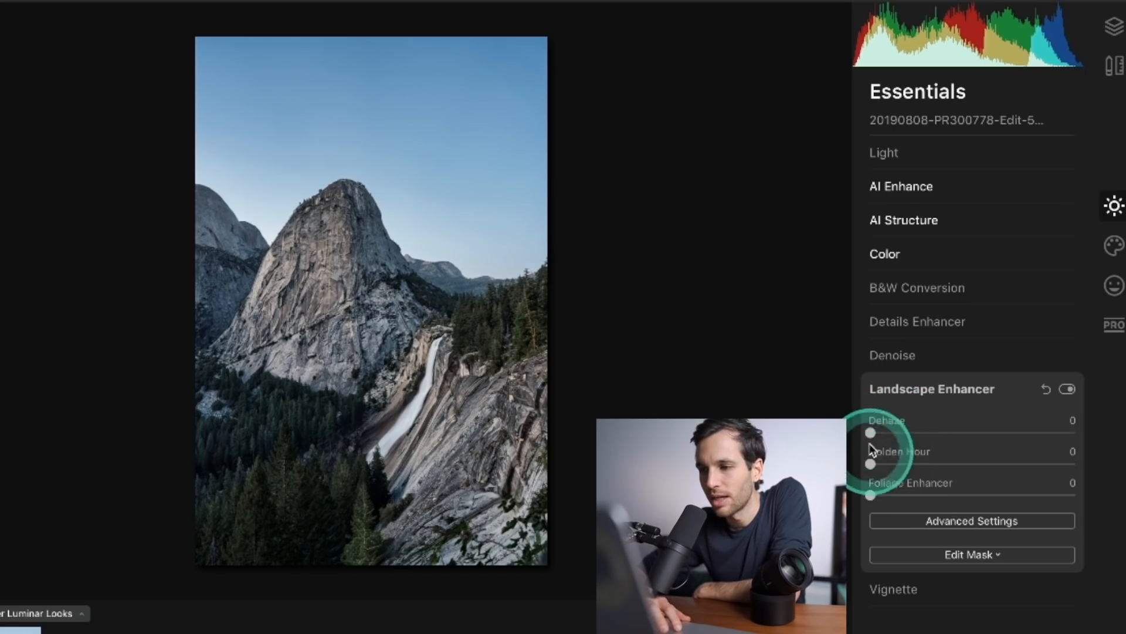
left_click_drag(871, 433, 1039, 420)
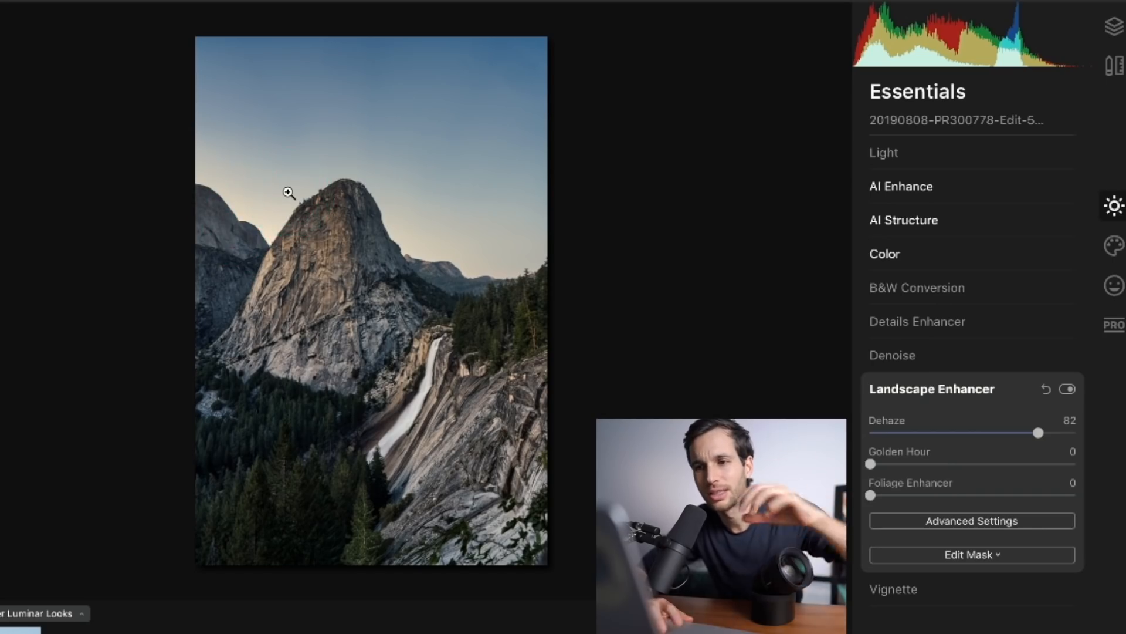
left_click_drag(1036, 433, 888, 446)
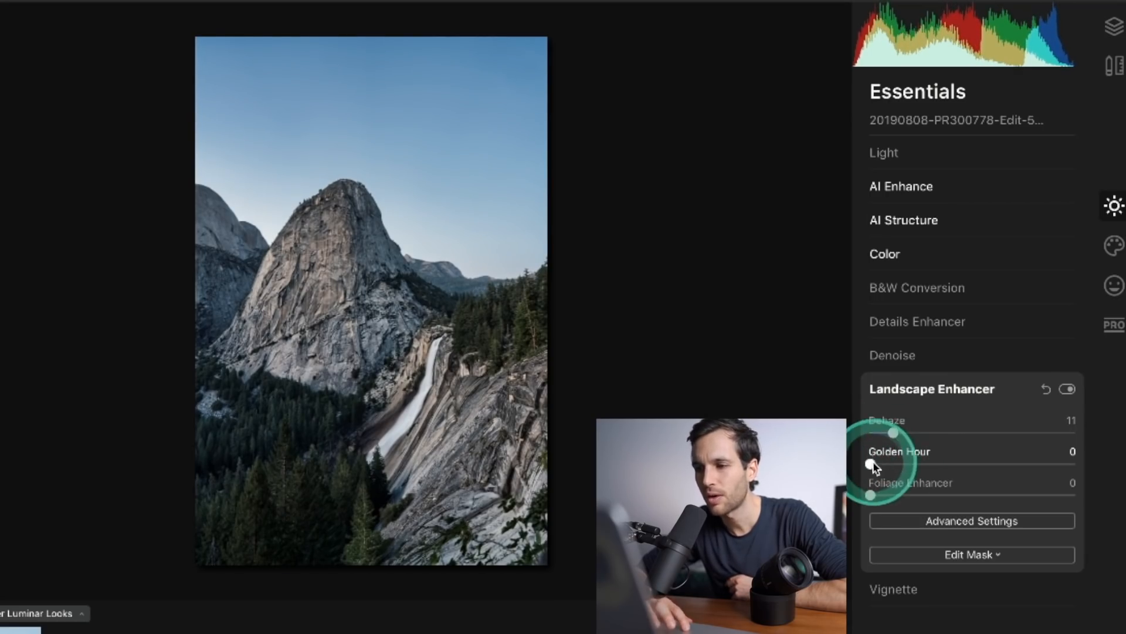
left_click_drag(873, 462, 1093, 439)
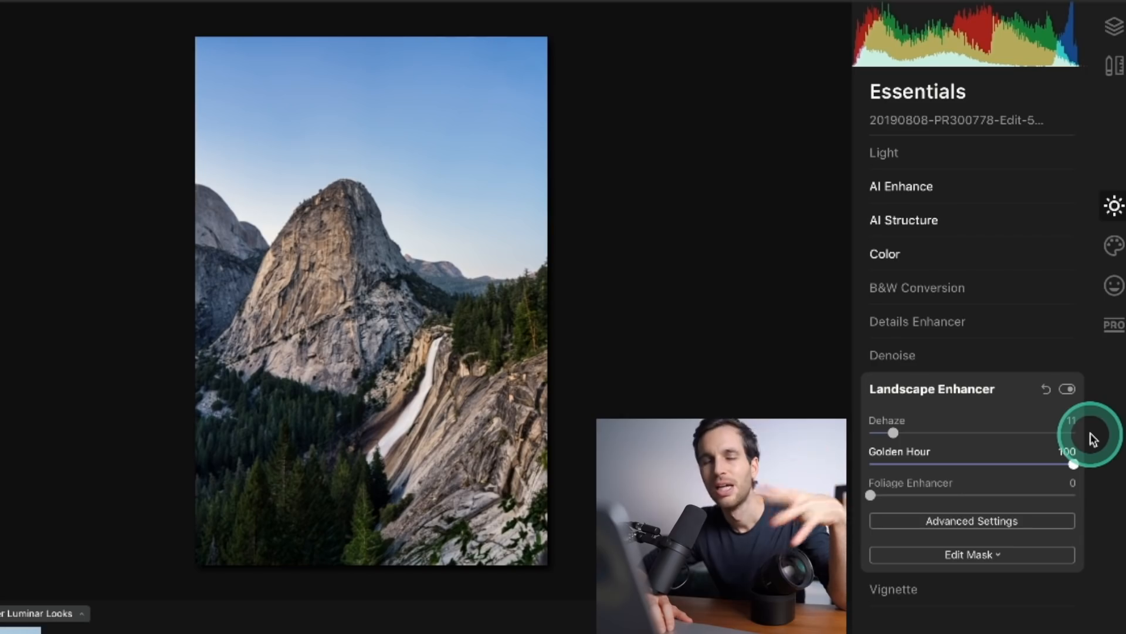
left_click_drag(1083, 438, 939, 493)
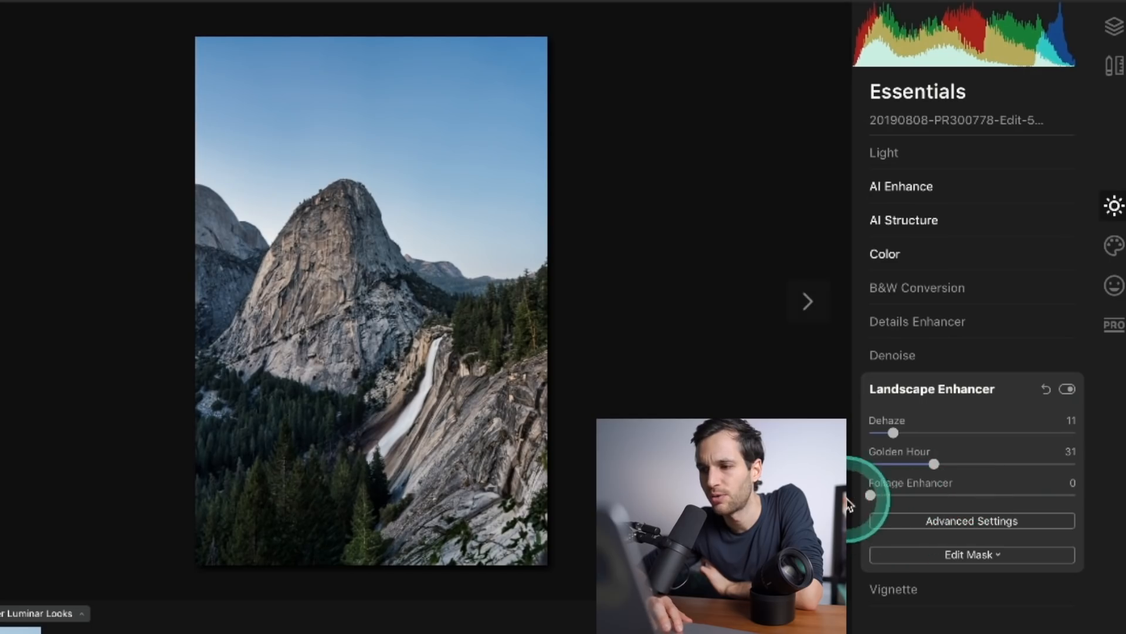
mouse_move(870, 494)
left_mouse_down()
mouse_move(1058, 490)
mouse_move(870, 494)
left_mouse_up()
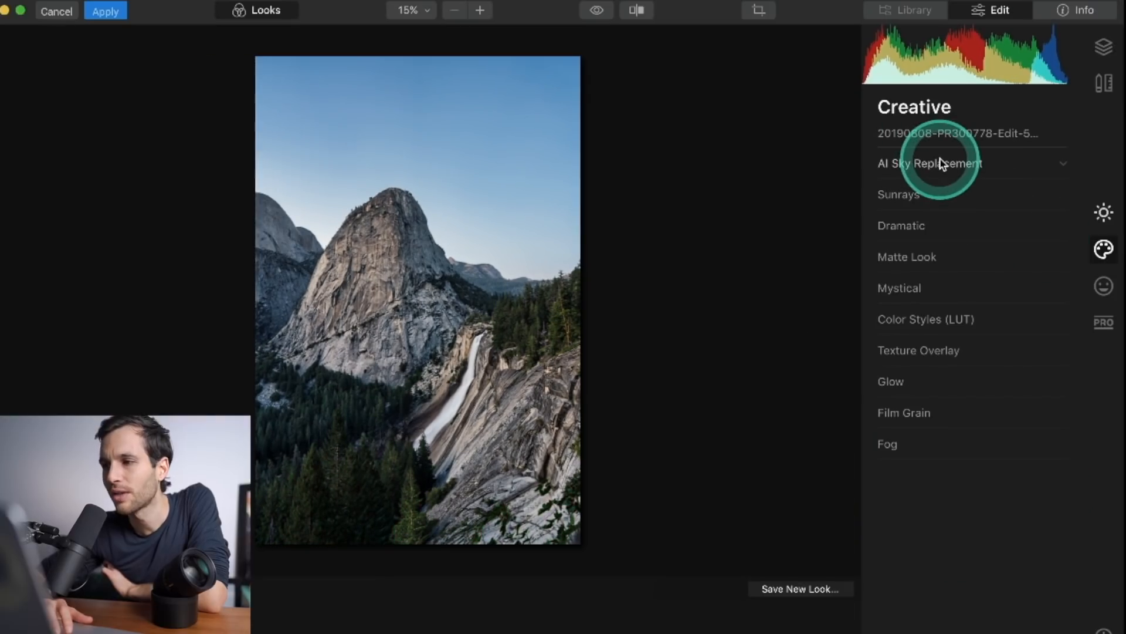
Replace the mountain photo's sky with Dramatic Sunset 7 using AI Sky Replacement.
left_click(1104, 250)
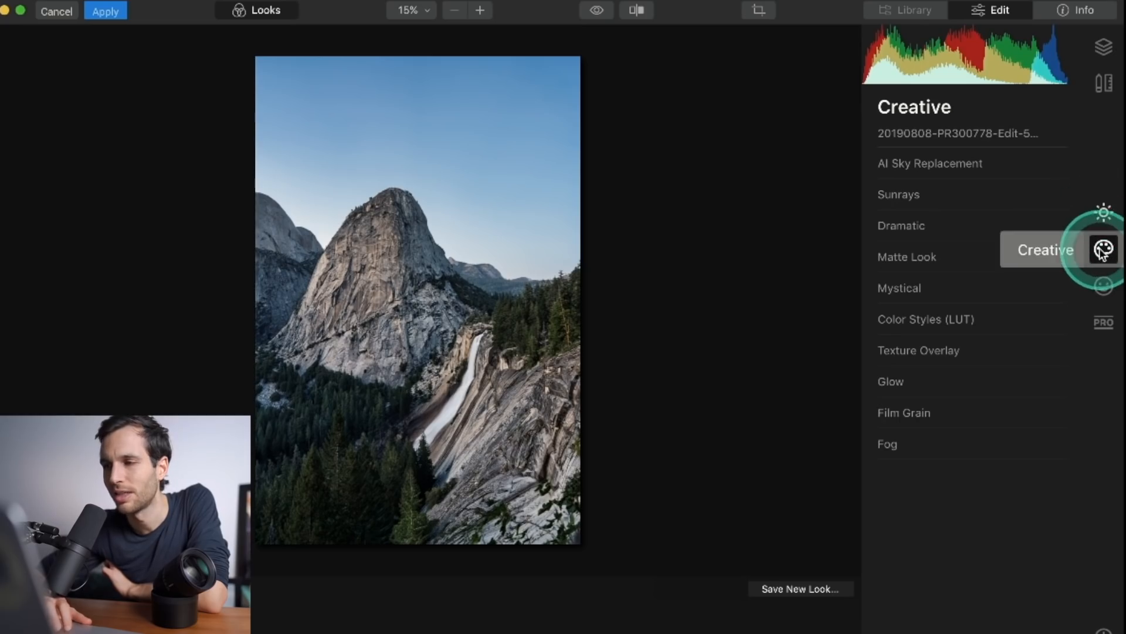
left_click(956, 153)
left_click(941, 150)
left_click(942, 199)
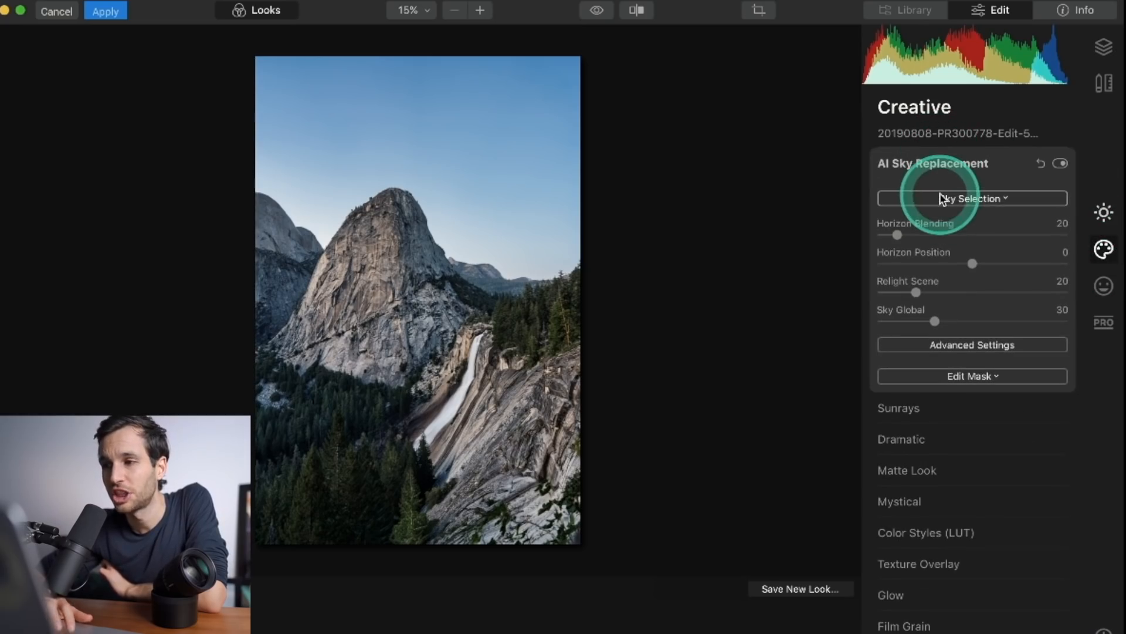
left_click(757, 520)
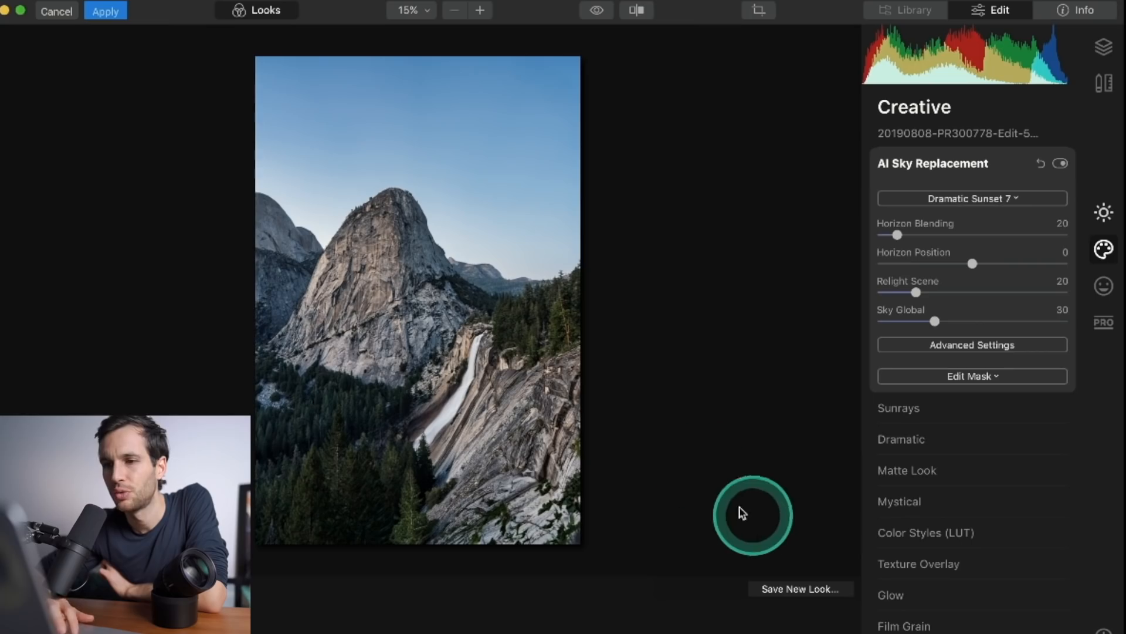
left_click(701, 167)
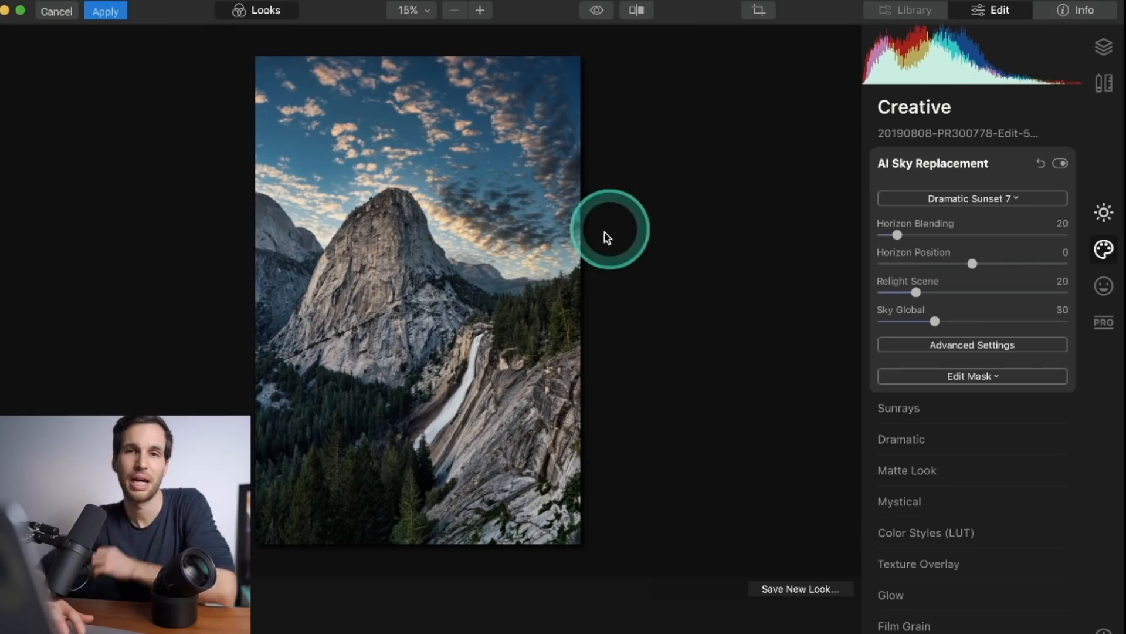
left_click(948, 198)
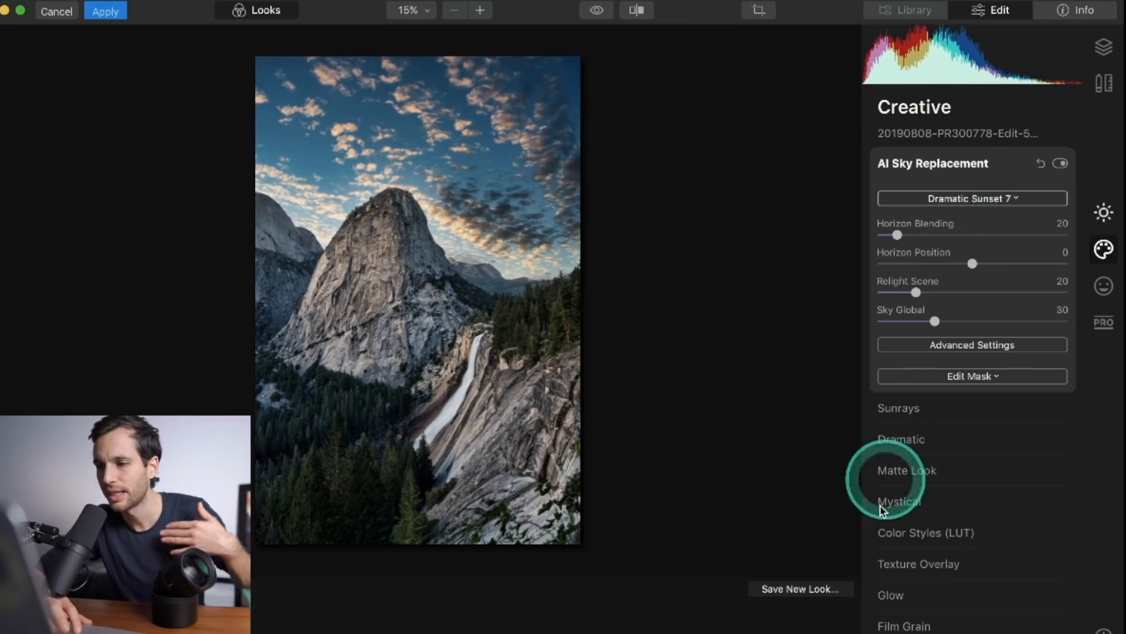
left_click(932, 170)
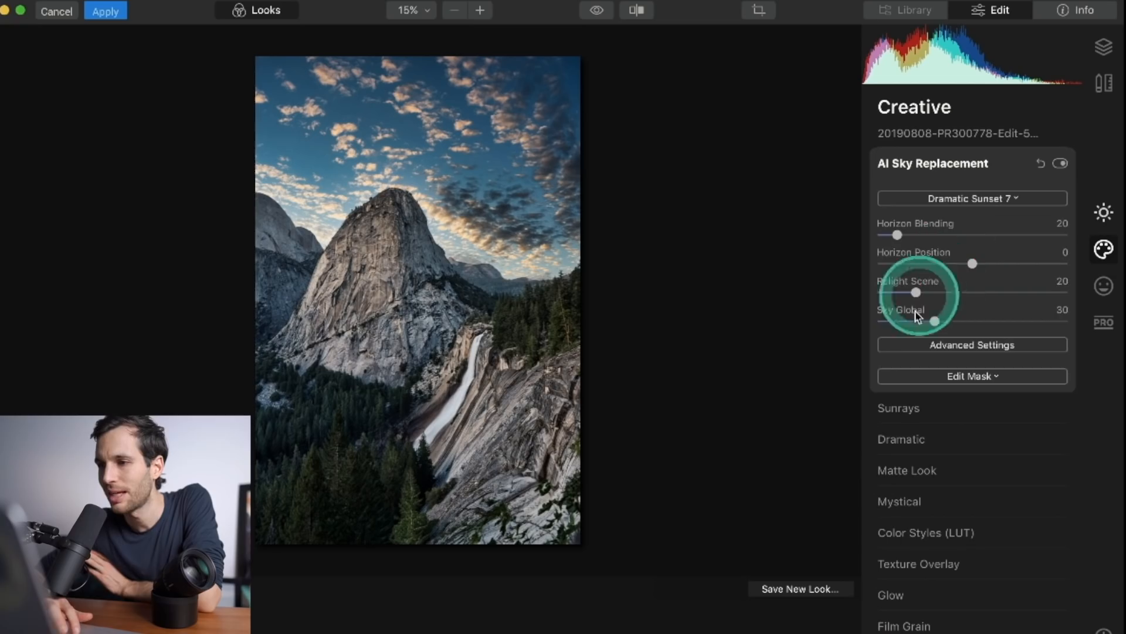
Try out Sky Defocus in the advanced sky settings and set Relight Scene to 42.
left_click(972, 347)
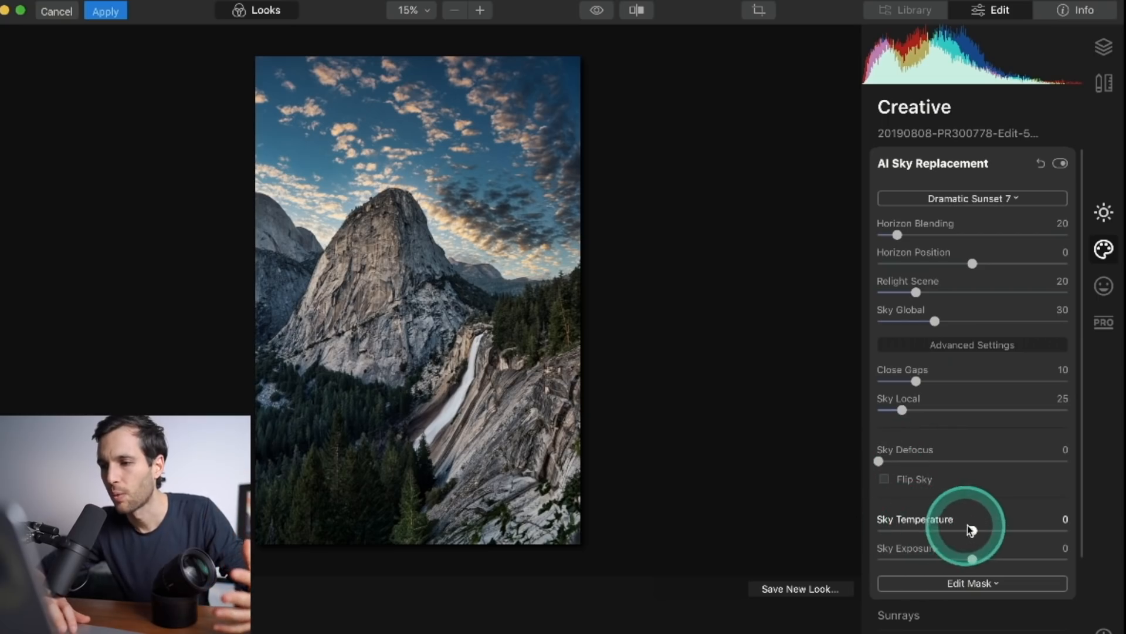
left_click_drag(878, 461, 782, 445)
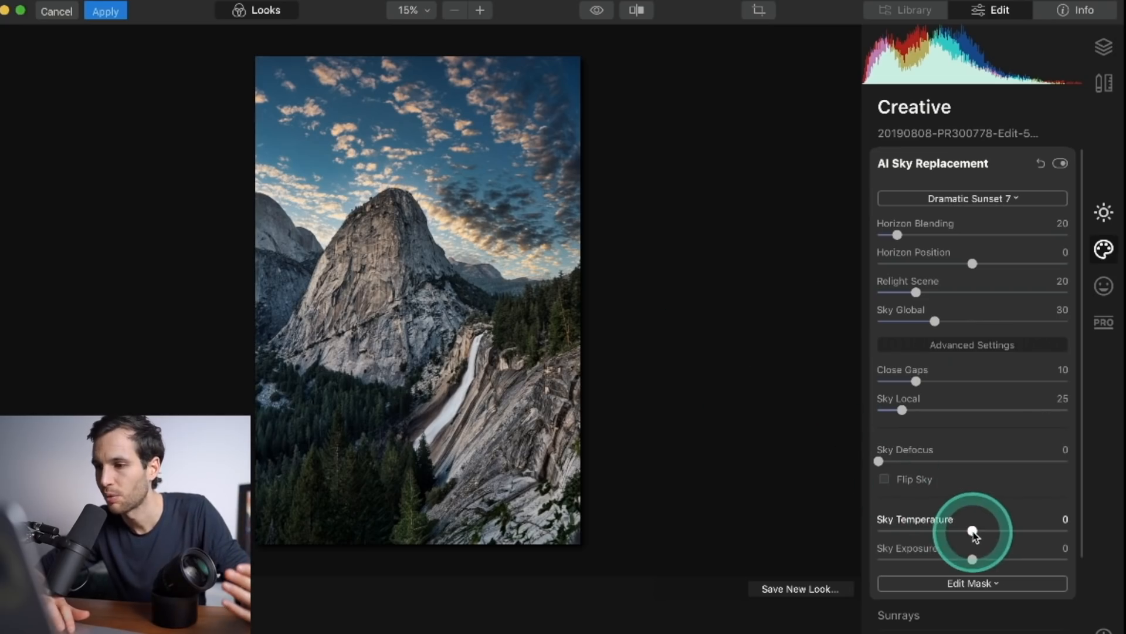
left_click_drag(918, 292, 982, 288)
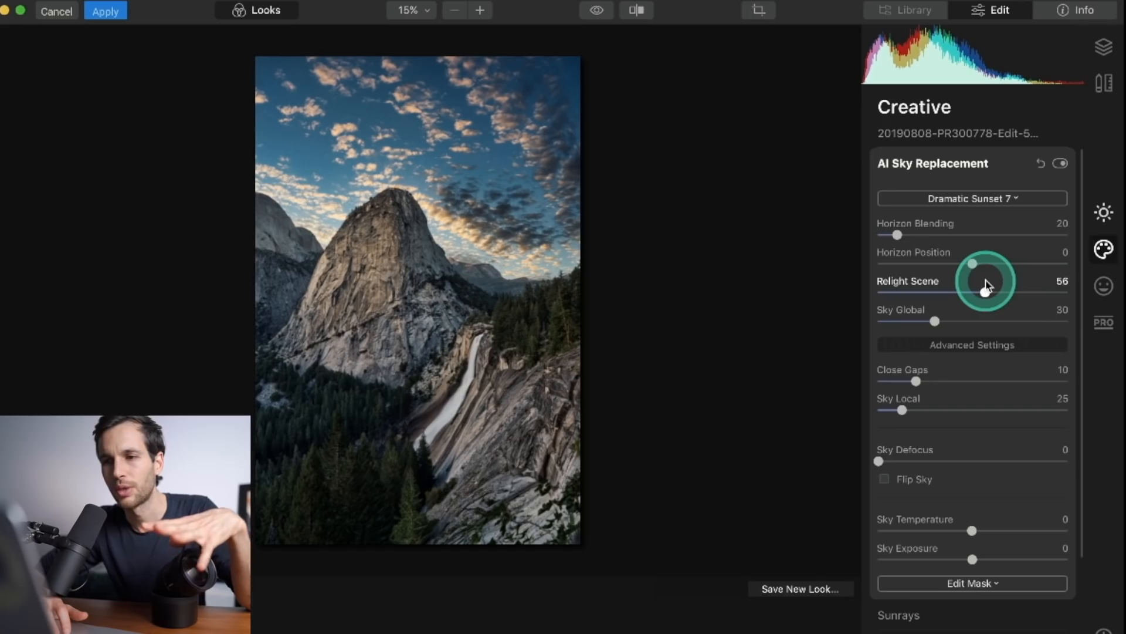
left_click_drag(991, 287, 880, 278)
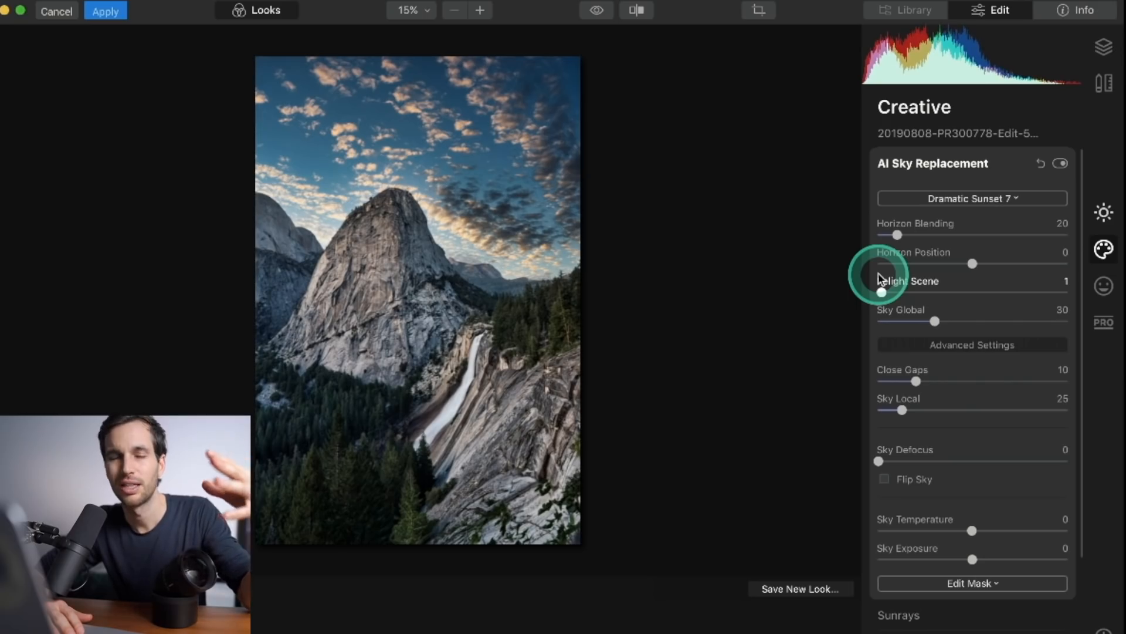
left_click_drag(880, 278, 958, 284)
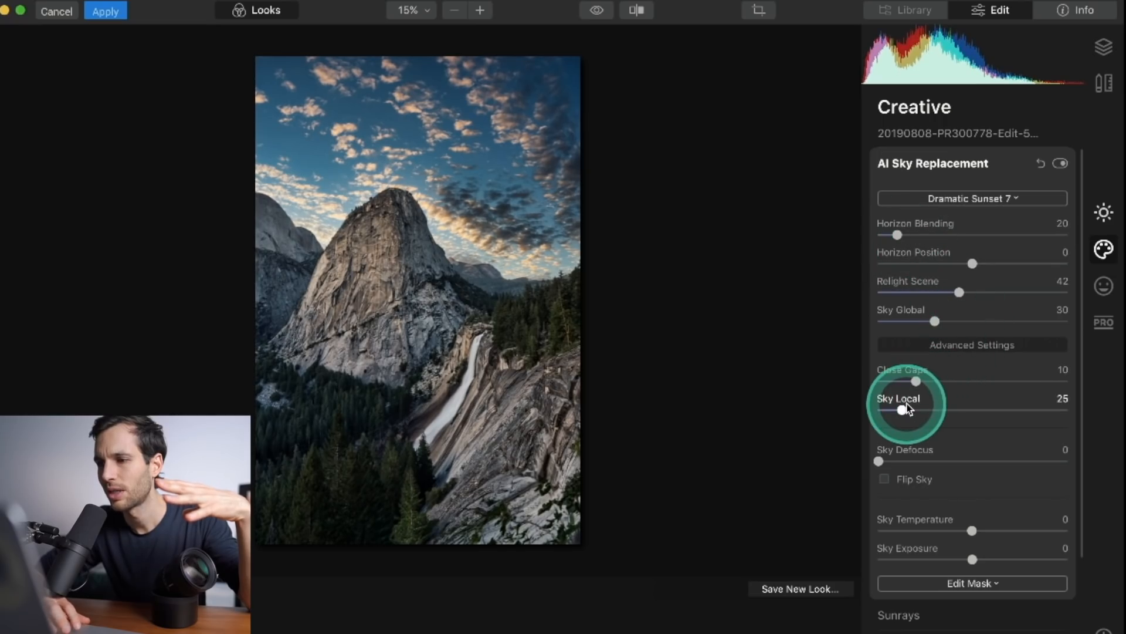
Fine-tune the replaced sky with Sky Local at 30, Sky Temperature at 8 and Sky Exposure at 14.
scroll(908, 409, "down", 2)
left_click_drag(905, 366, 911, 367)
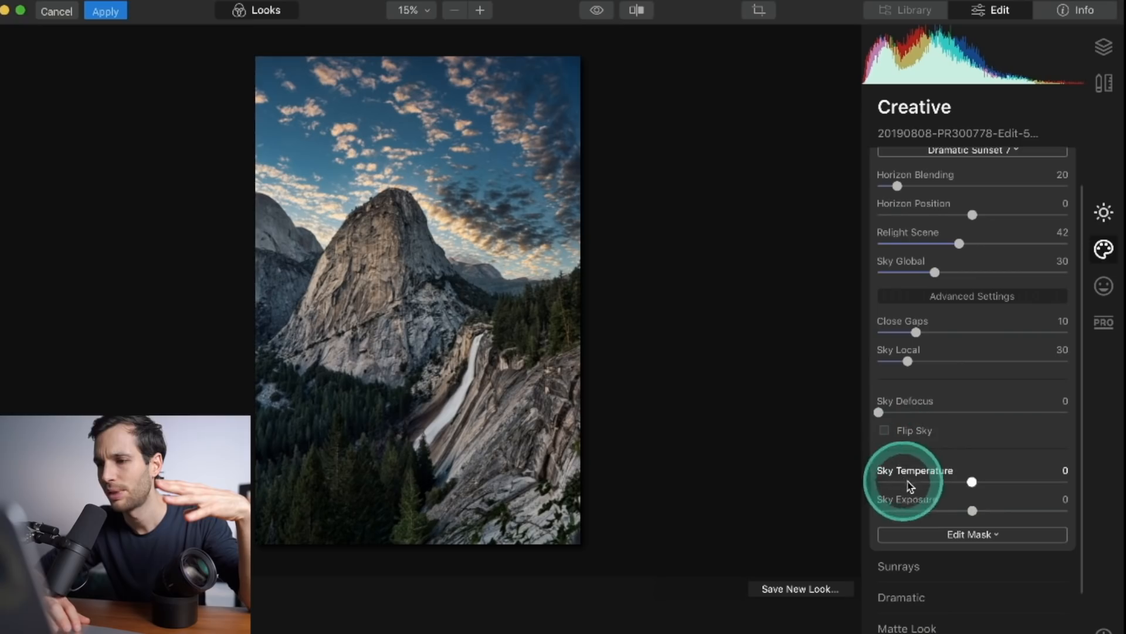
left_click_drag(973, 484, 977, 512)
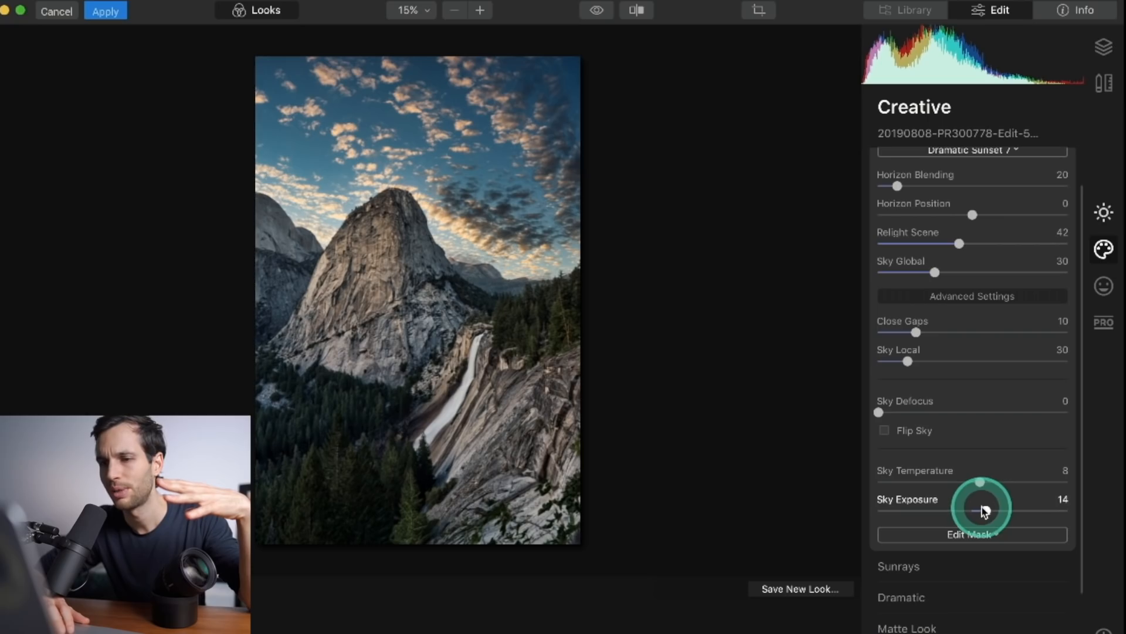
scroll(880, 340, "up", 2)
scroll(924, 362, "down", 5)
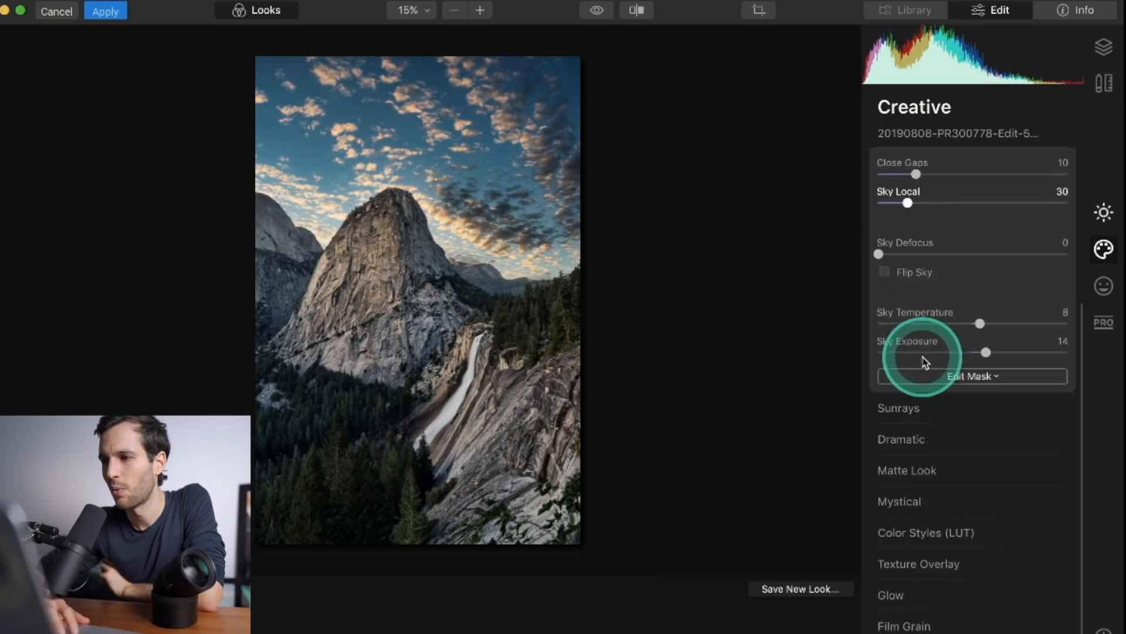
Return to the Essentials tools and raise the AI Accent of AI Enhance to 48.
left_click(1104, 212)
left_click(941, 195)
left_click(967, 251)
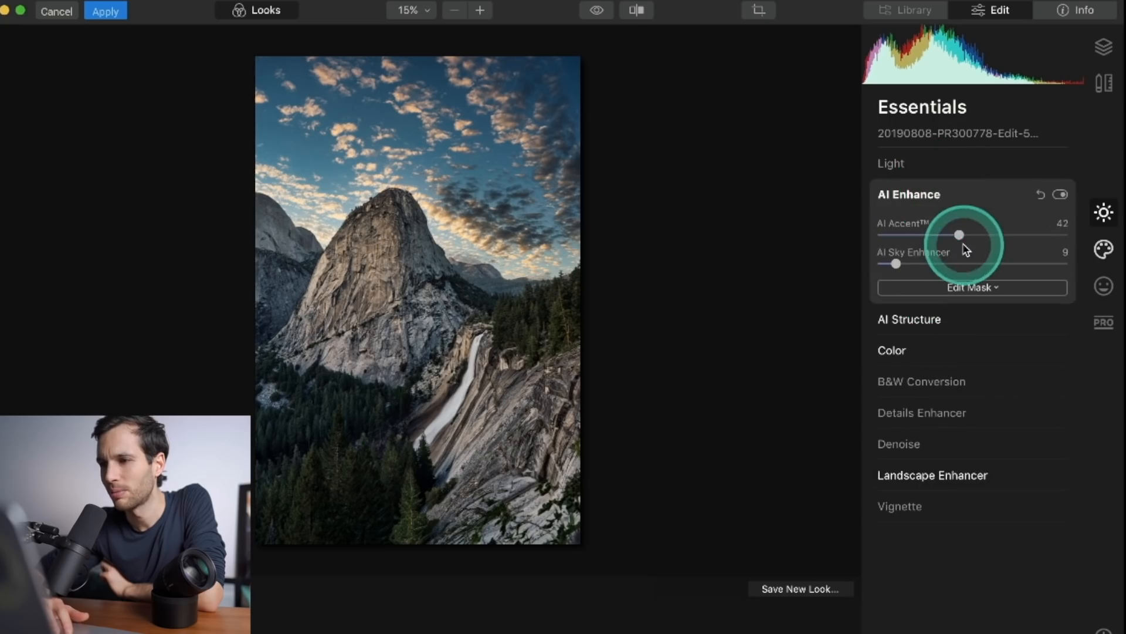
left_click_drag(976, 234, 971, 235)
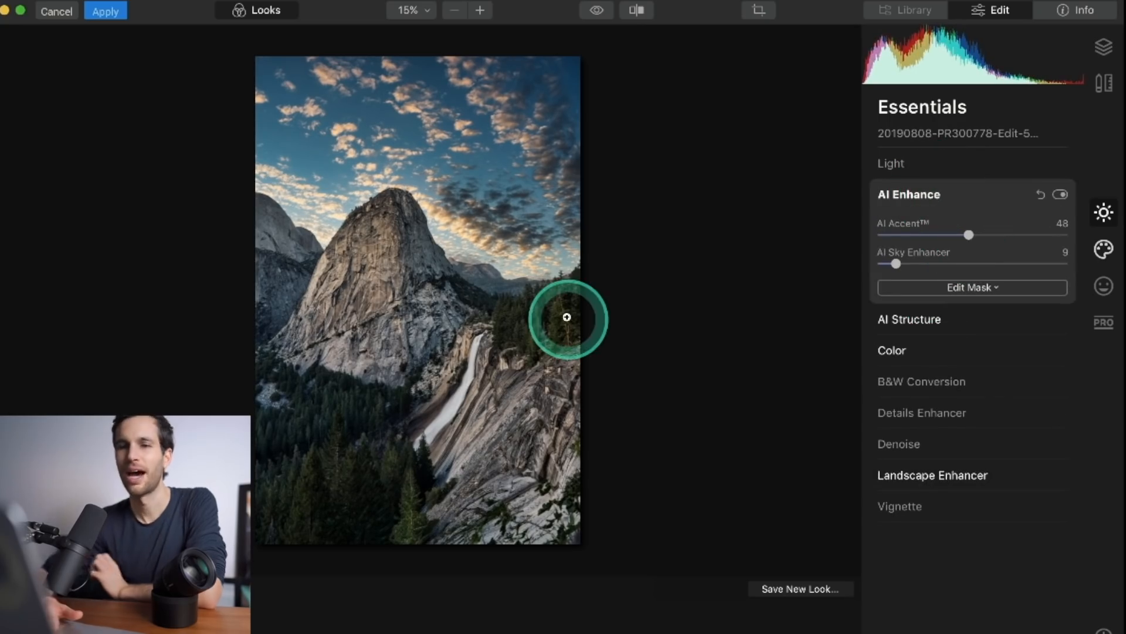
Compare the edited mountain photo with its original several times.
left_click(492, 201)
left_click(492, 202)
left_click(492, 202)
left_click(492, 202)
left_click(492, 202)
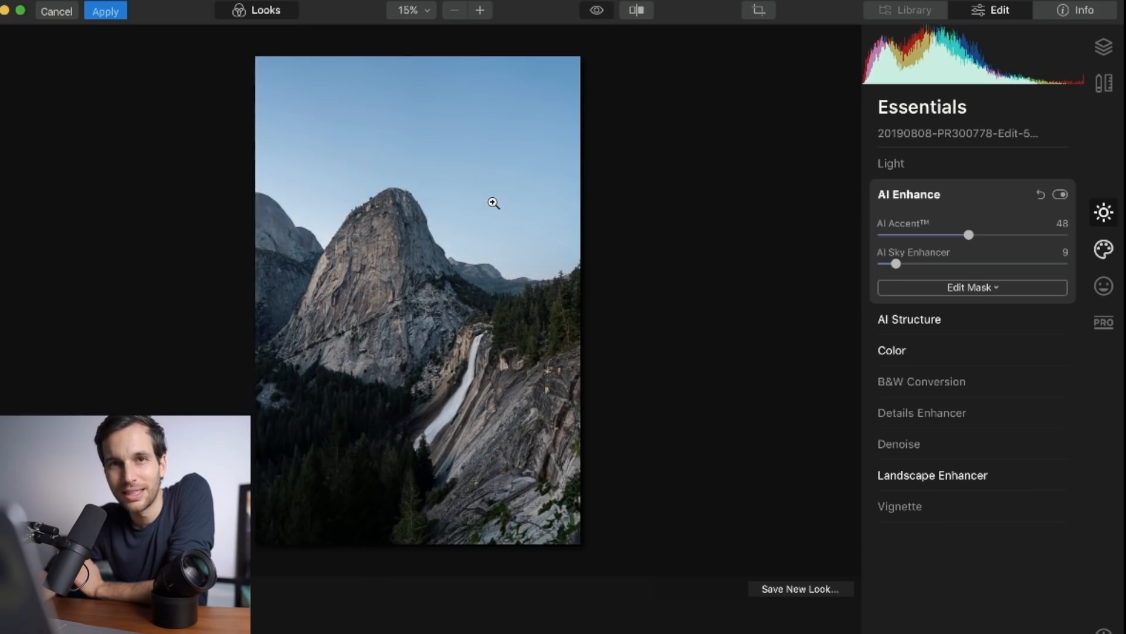
left_click(493, 201)
left_click(493, 202)
left_click(492, 201)
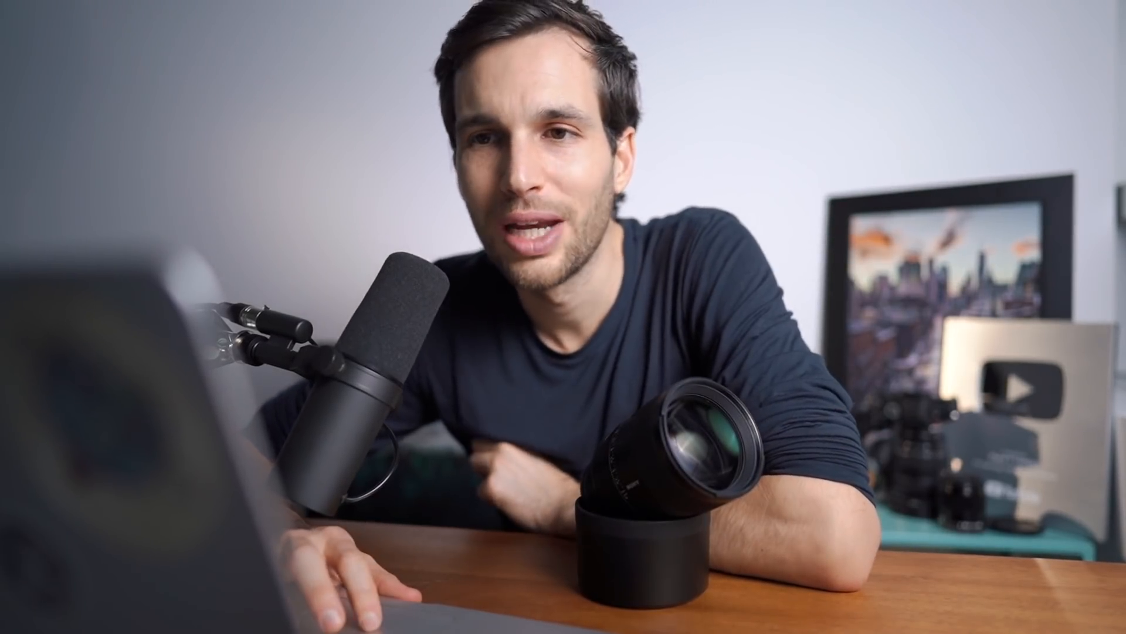
Apply the finished Luminar edits to the mountain photo.
left_click(111, 25)
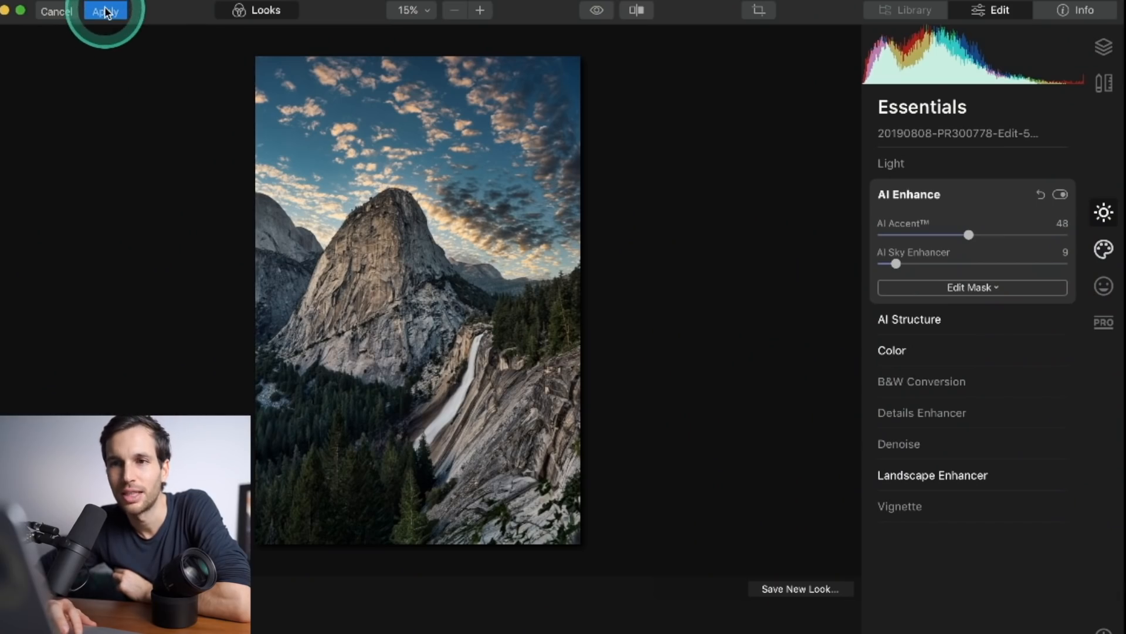
left_click(106, 12)
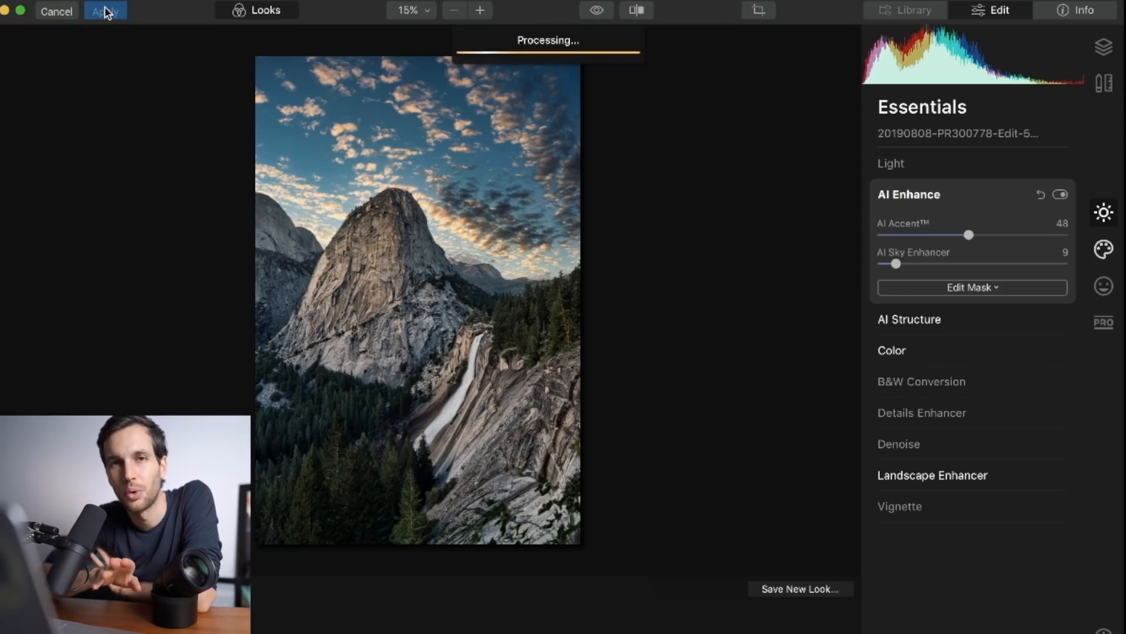
Switch to the standalone Luminar 4 library, open the vertical canal and tower photo from Favorites, and inspect the tower at 100%.
key("super+Tab")
key("super+Tab")
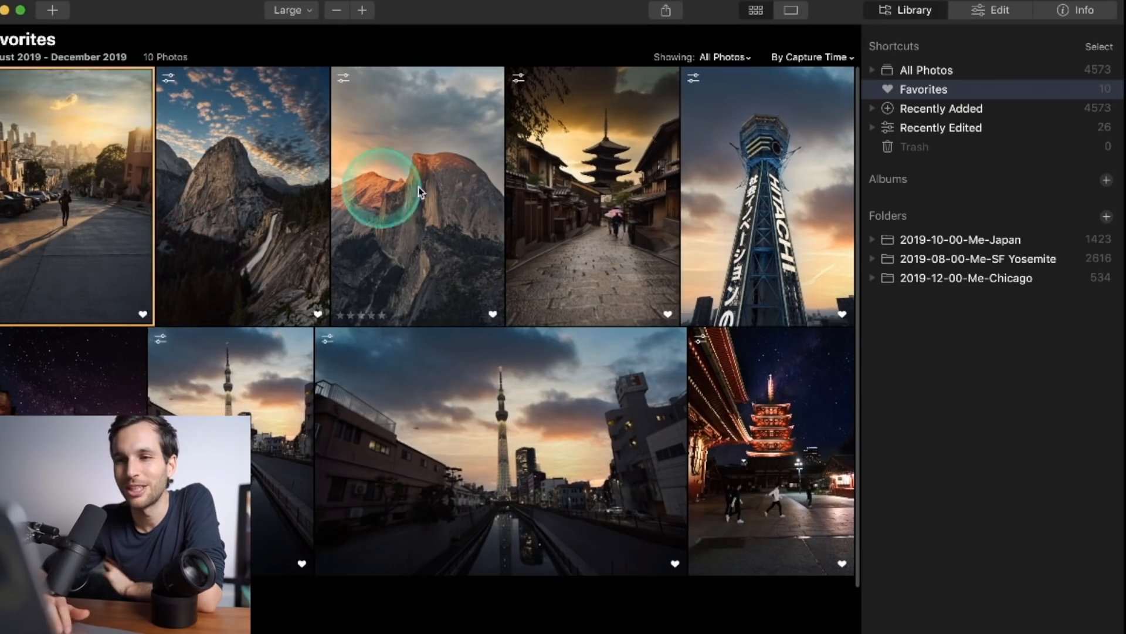
left_click(432, 538)
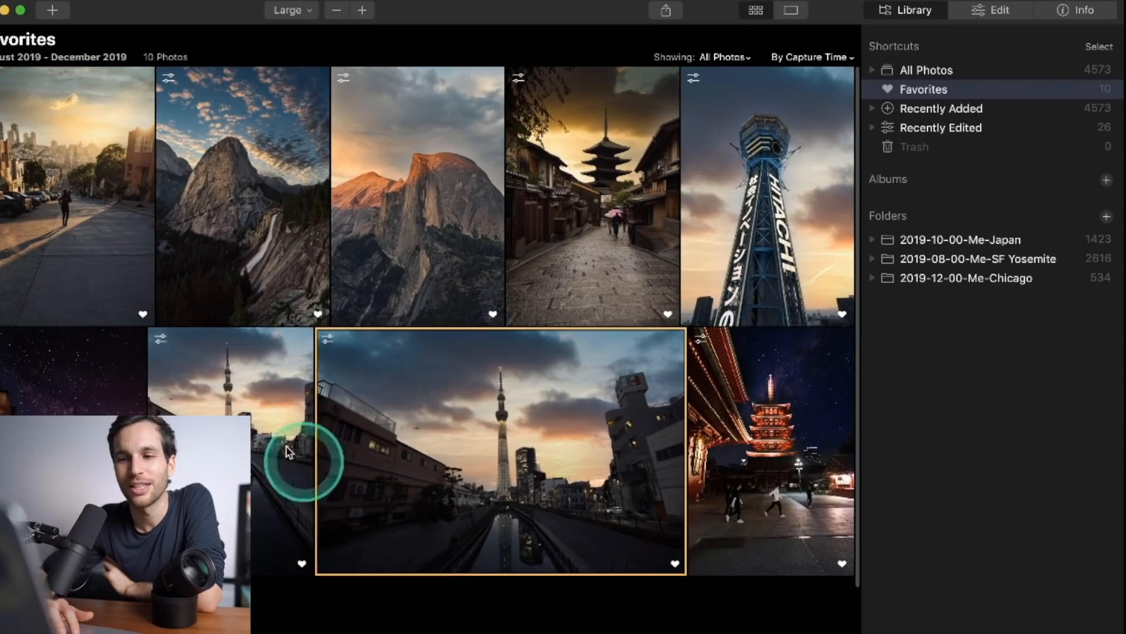
double_click(251, 442)
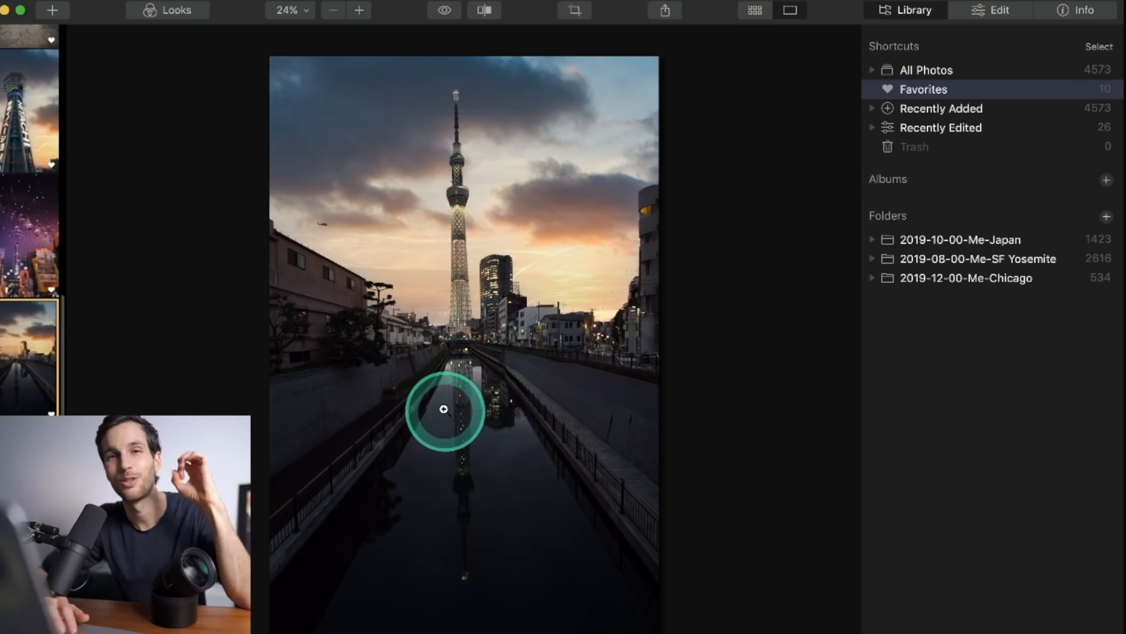
left_click(452, 214)
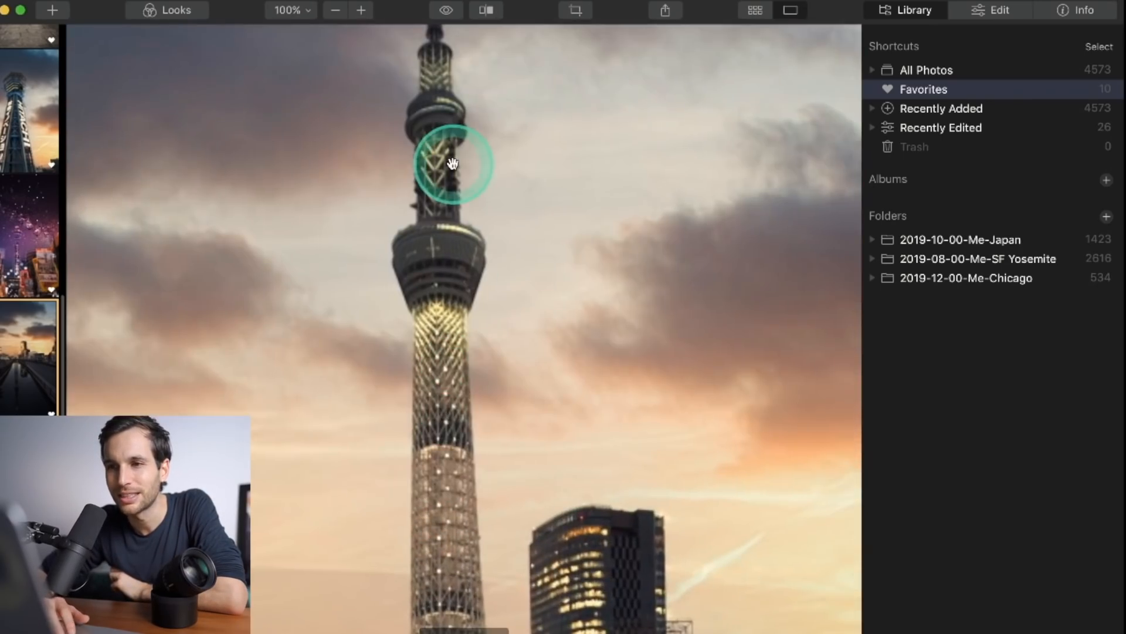
left_click_drag(453, 163, 452, 301)
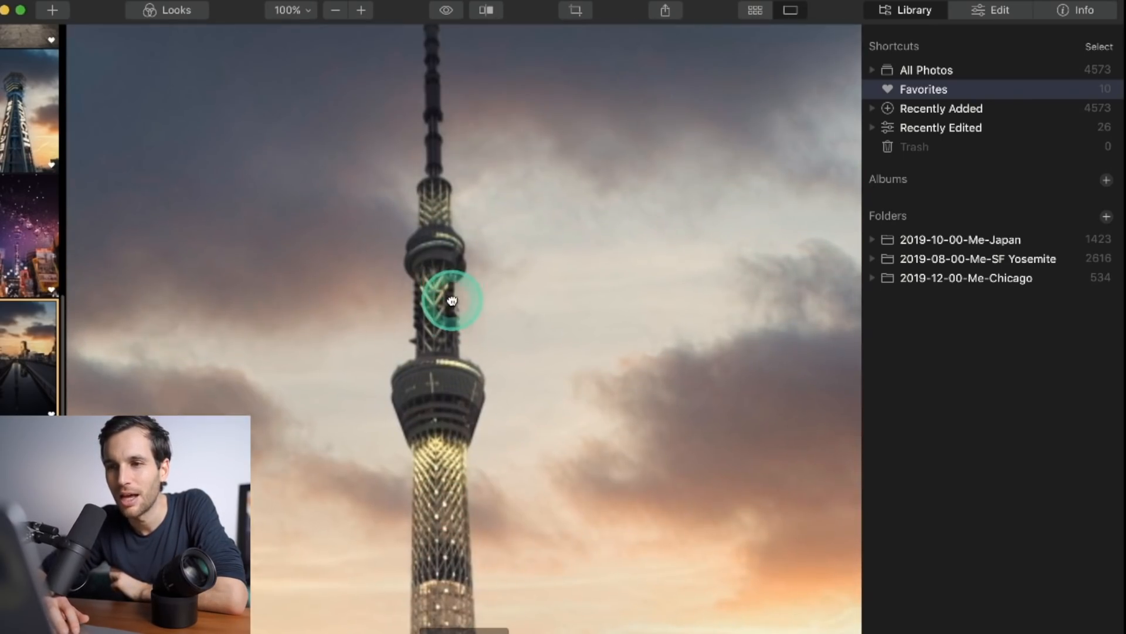
Fit the canal tower photo to the view and review other favorites, including the starry street with the blue tower and the mountain waterfall.
left_click(446, 264)
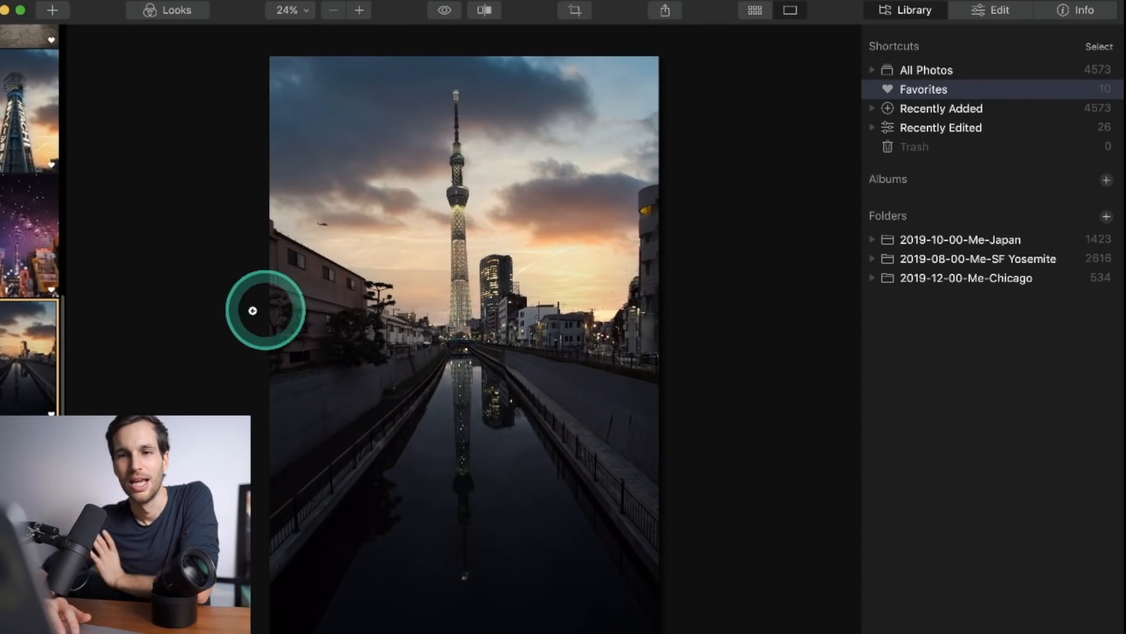
left_click(29, 240)
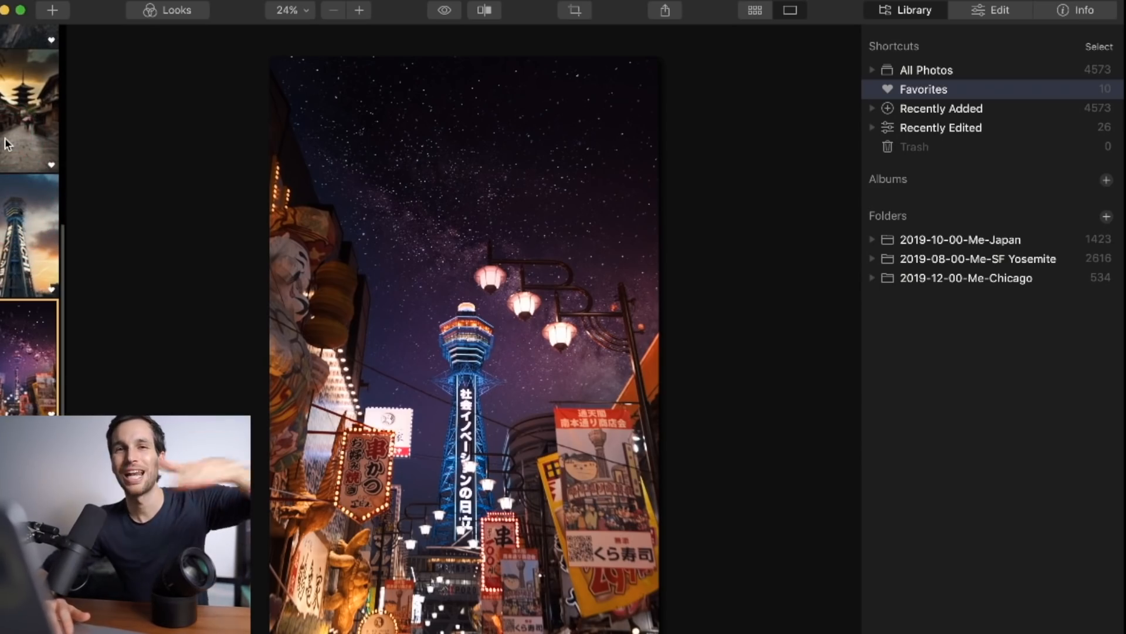
scroll(7, 144, "up", 5)
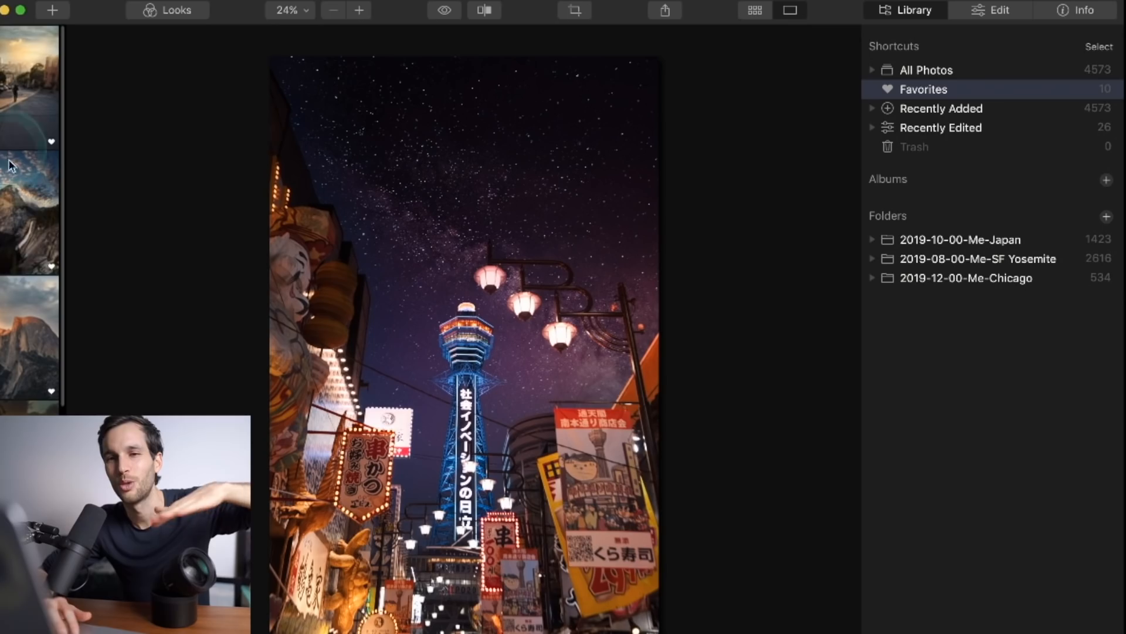
left_click(15, 241)
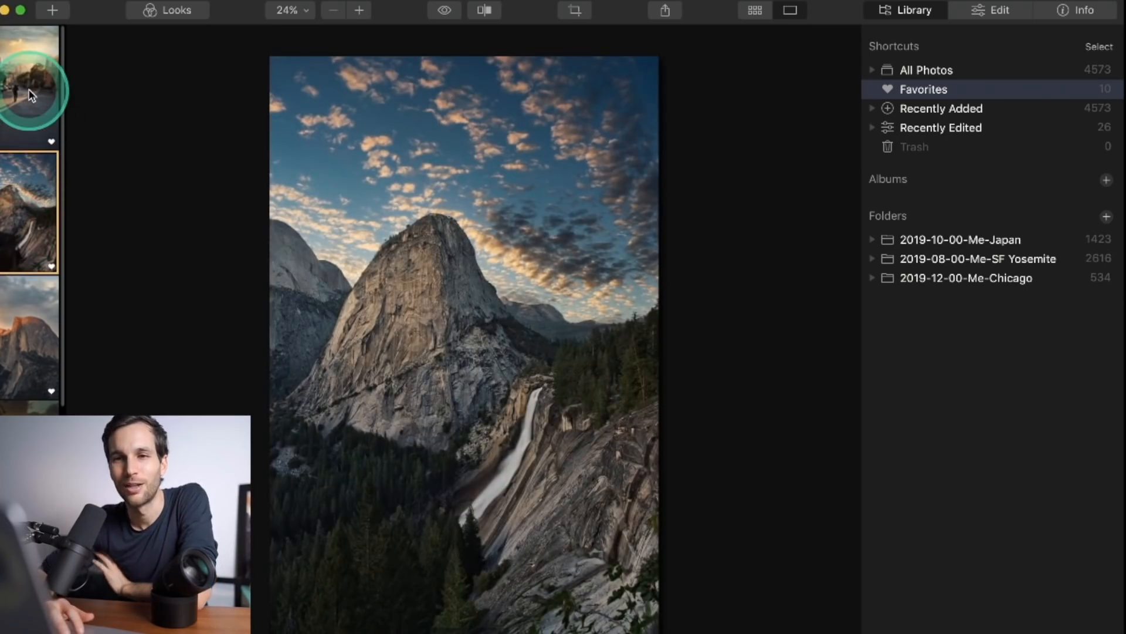
key("space")
key("space")
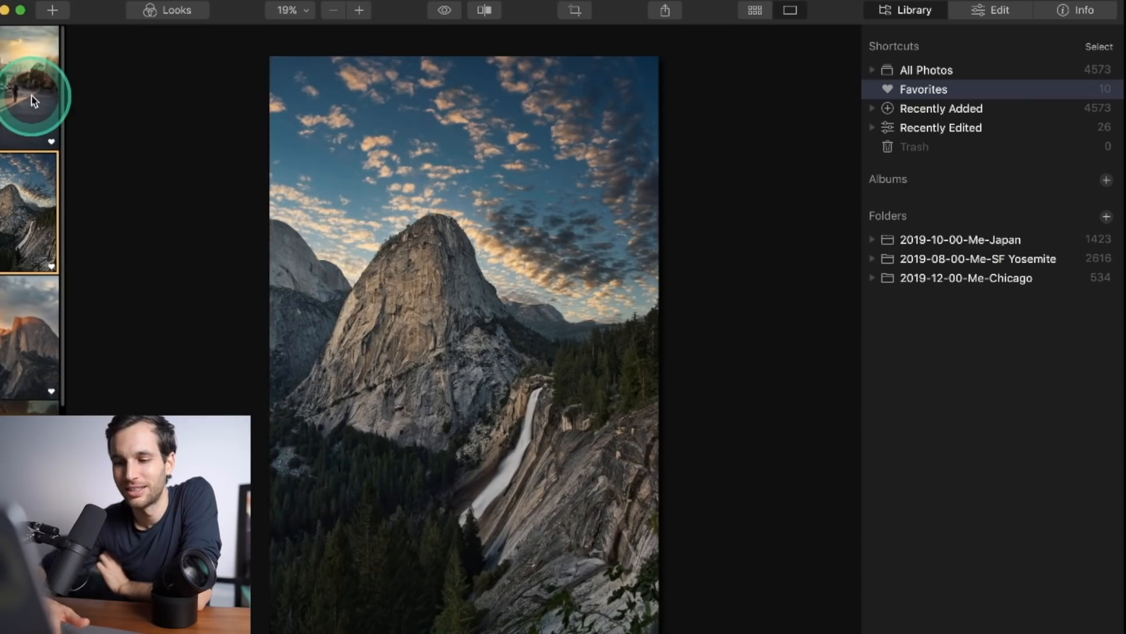
key("space")
double_click(45, 177)
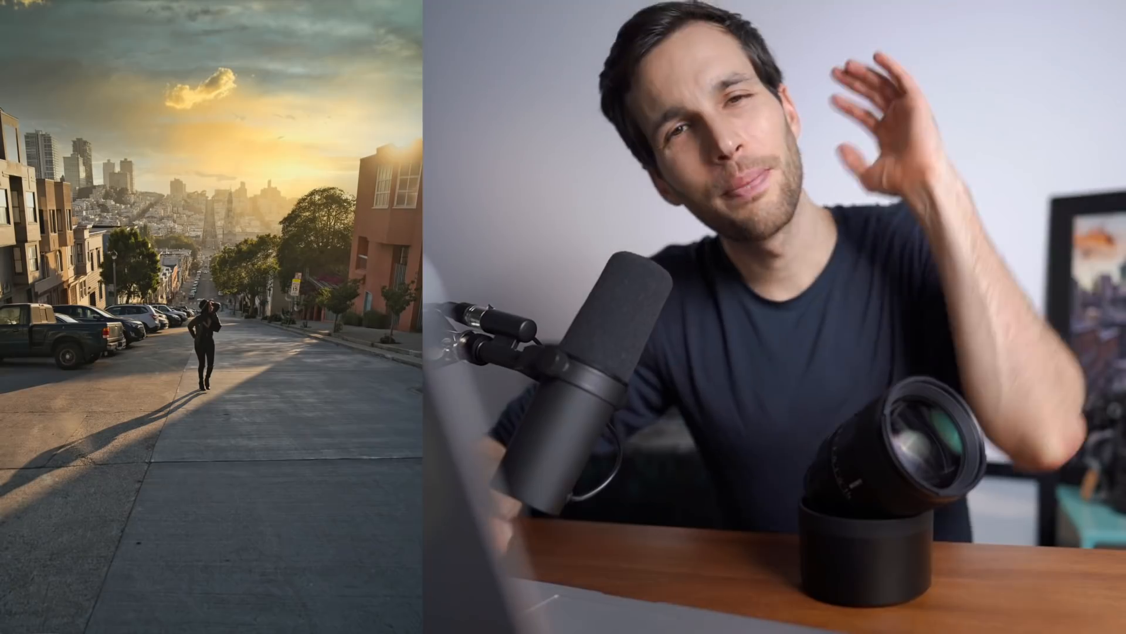